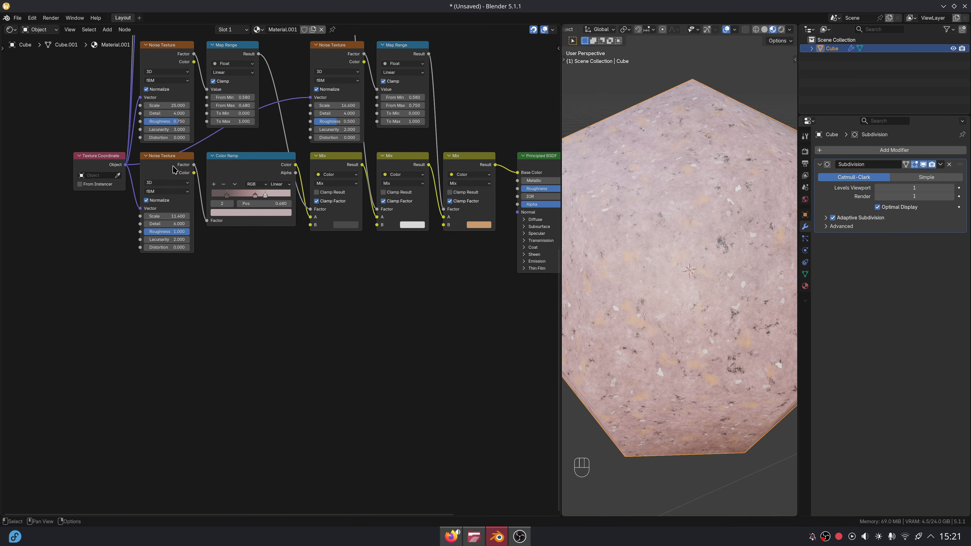
# - Branch a new Noise Texture off the object coordinates into a Map Range, and preview it on the rock
pyautogui.moveTo(137, 167); pyautogui.dragTo(284, 303)
pyautogui.write('noise')
pyautogui.press('Return')
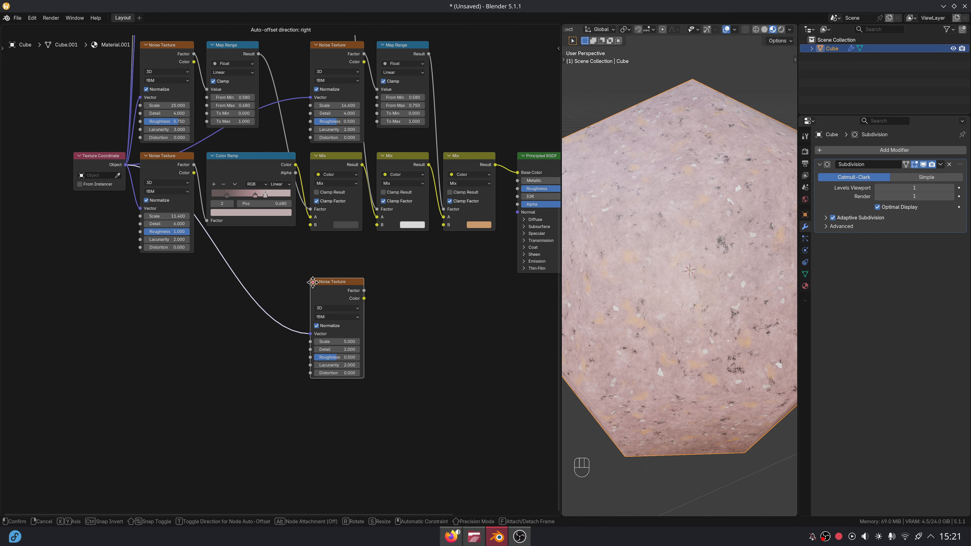
pyautogui.click(375, 237)
pyautogui.moveTo(423, 259); pyautogui.dragTo(330, 262, button='middle')
pyautogui.scroll(5, 330, 262)
pyautogui.moveTo(330, 261); pyautogui.dragTo(355, 250)
pyautogui.write('map')
pyautogui.press('Return')
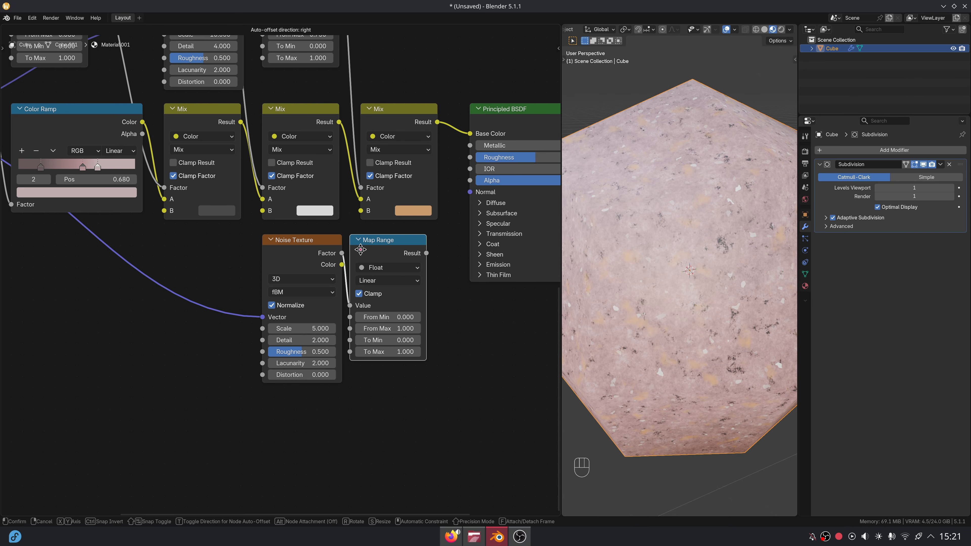
pyautogui.click(371, 250)
pyautogui.keyDown('ctrl'); pyautogui.keyDown('shift'); pyautogui.click(377, 304); pyautogui.keyUp('shift'); pyautogui.keyUp('ctrl')
# - Set the new noise to scale 9.9, roughness 0.7 and lacunarity 3
pyautogui.click(317, 329)
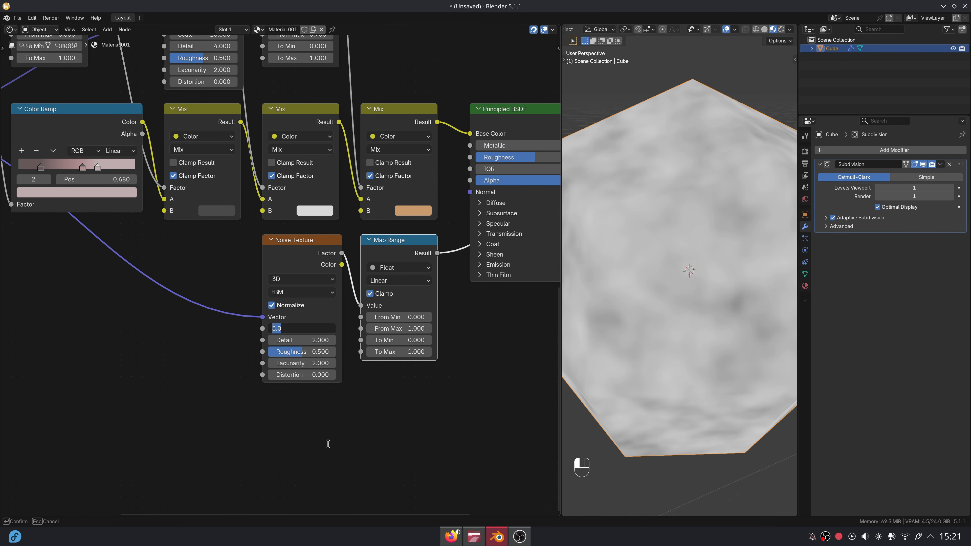
pyautogui.write('9.9')
pyautogui.press('Return')
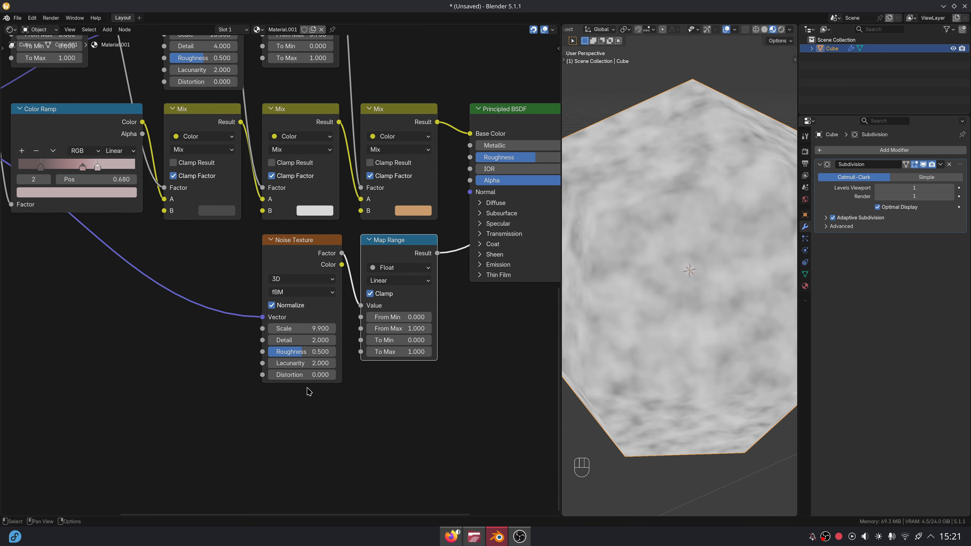
pyautogui.click(314, 350)
pyautogui.write('.7')
pyautogui.press('Return')
pyautogui.click(320, 363)
pyautogui.write('3')
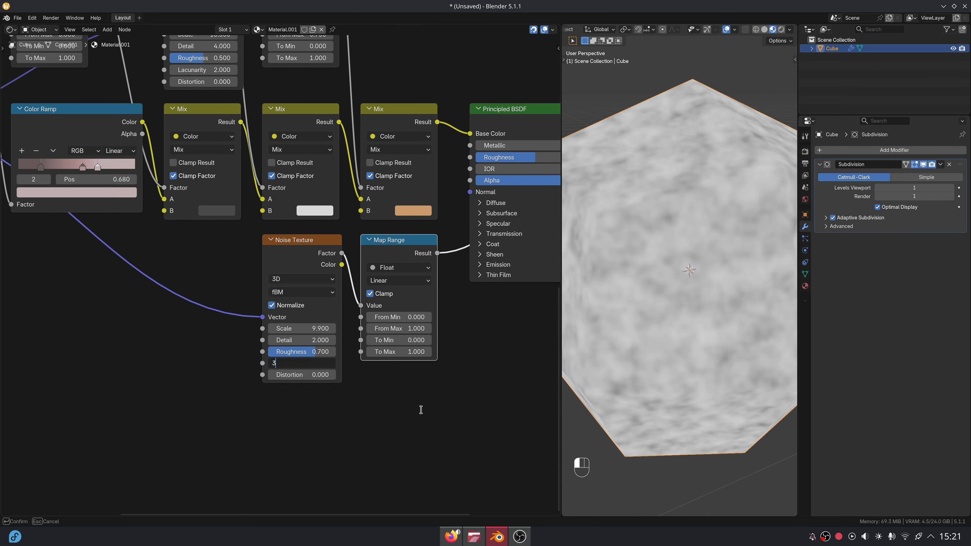
pyautogui.press('Return')
# - Remap the Map Range from 0.35–0.55 to 0.6–0.8
pyautogui.click(405, 317)
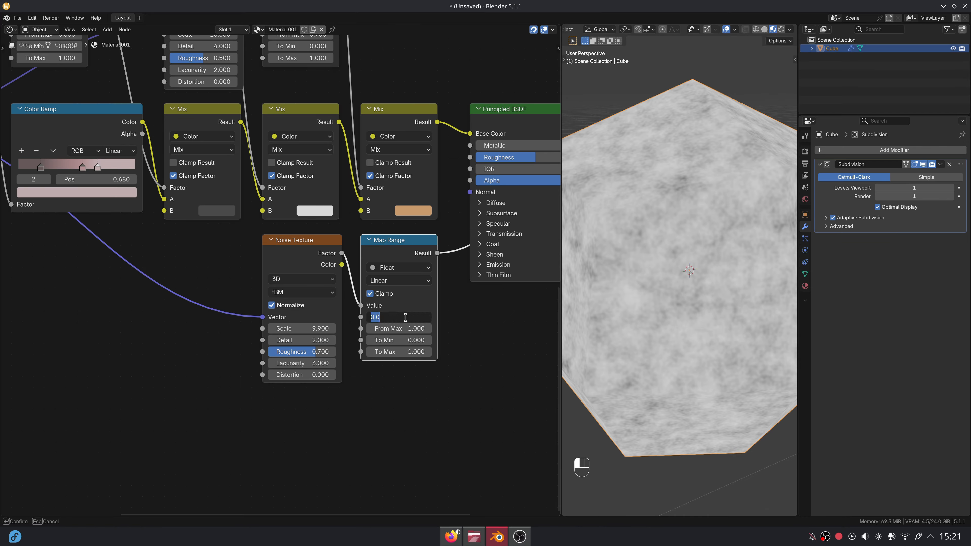
pyautogui.write('.35')
pyautogui.press('Tab')
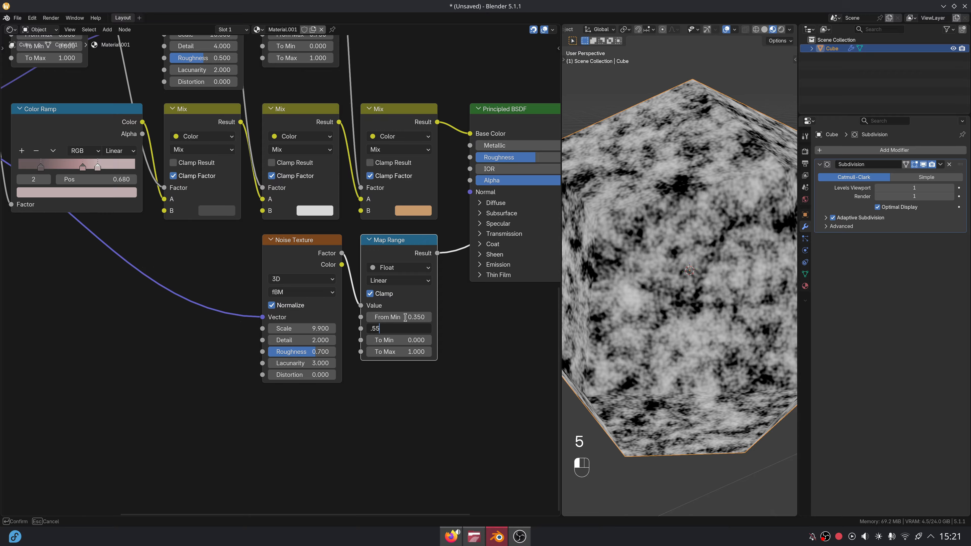
pyautogui.press('Tab')
pyautogui.write('.6')
pyautogui.press('Tab')
pyautogui.write('.8')
pyautogui.press('Return')
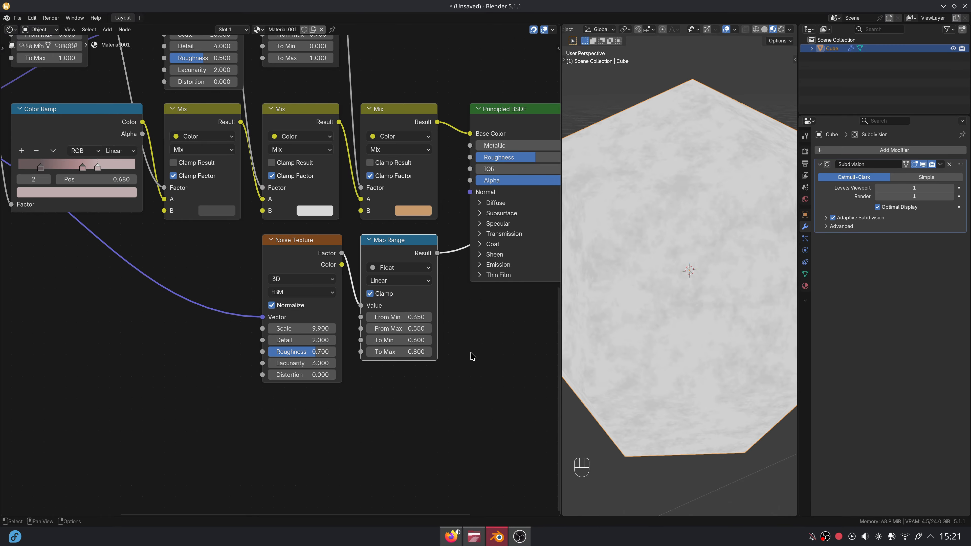
# - Connect the Map Range result to the BSDF Roughness and view the rock in Rendered shading
pyautogui.moveTo(472, 357); pyautogui.dragTo(333, 402, button='middle')
pyautogui.moveTo(323, 230); pyautogui.dragTo(332, 202)
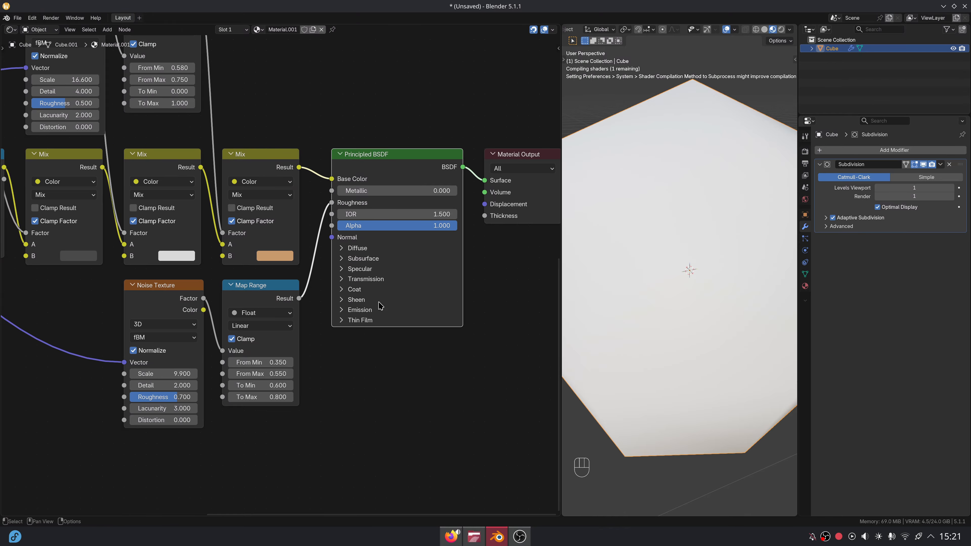
pyautogui.scroll(-2, 281, 343)
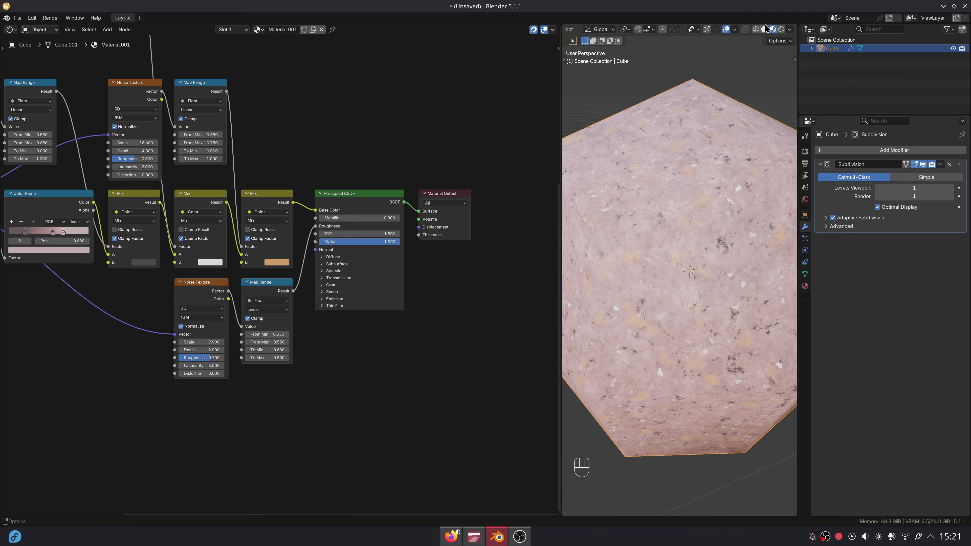
pyautogui.click(783, 31)
pyautogui.scroll(-2, 726, 237)
pyautogui.moveTo(727, 245); pyautogui.dragTo(684, 233, button='middle')
pyautogui.scroll(1, 681, 237)
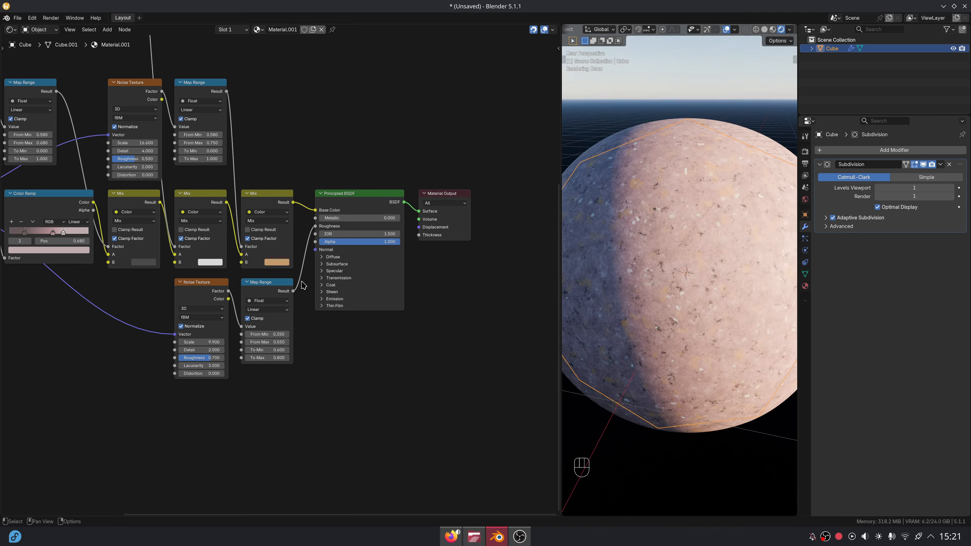
pyautogui.moveTo(176, 337); pyautogui.dragTo(414, 231, button='middle')
pyautogui.scroll(5, 170, 130)
pyautogui.moveTo(168, 98); pyautogui.dragTo(119, 74, button='middle')
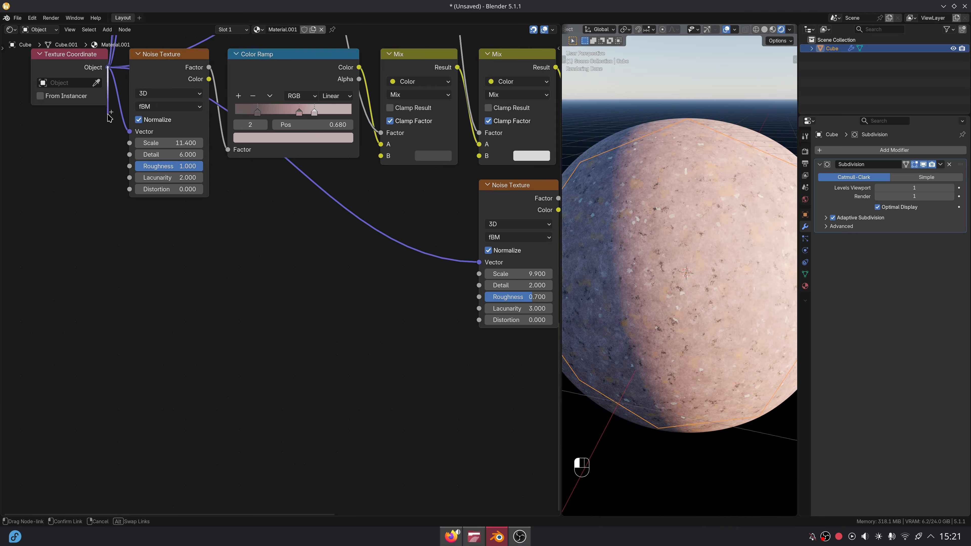
# - Add another Noise Texture and an Add mix node at factor 0.1 fed by object coordinates
pyautogui.moveTo(109, 116); pyautogui.dragTo(137, 297)
pyautogui.write('noise')
pyautogui.press('Return')
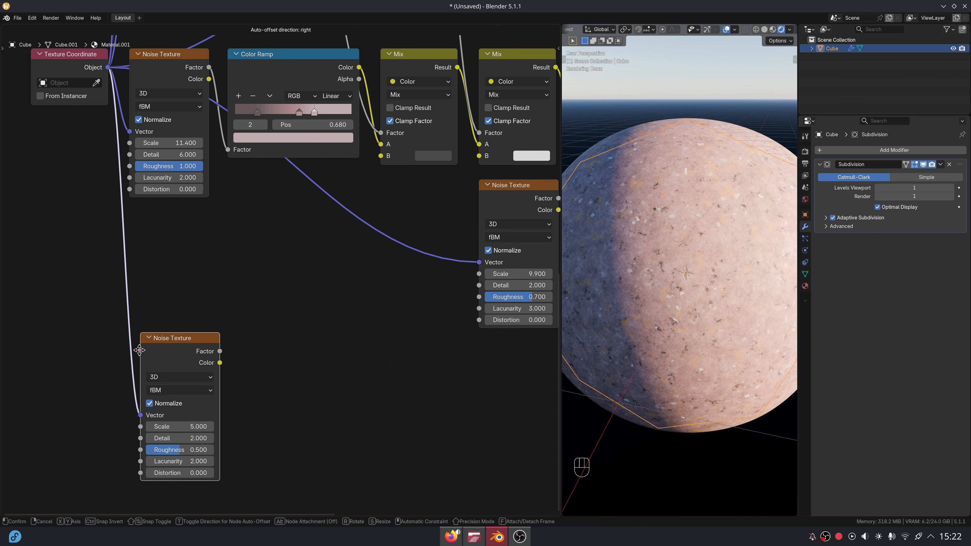
pyautogui.click(129, 361)
pyautogui.hotkey('shift', 'a')
pyautogui.write('add')
pyautogui.press('Return')
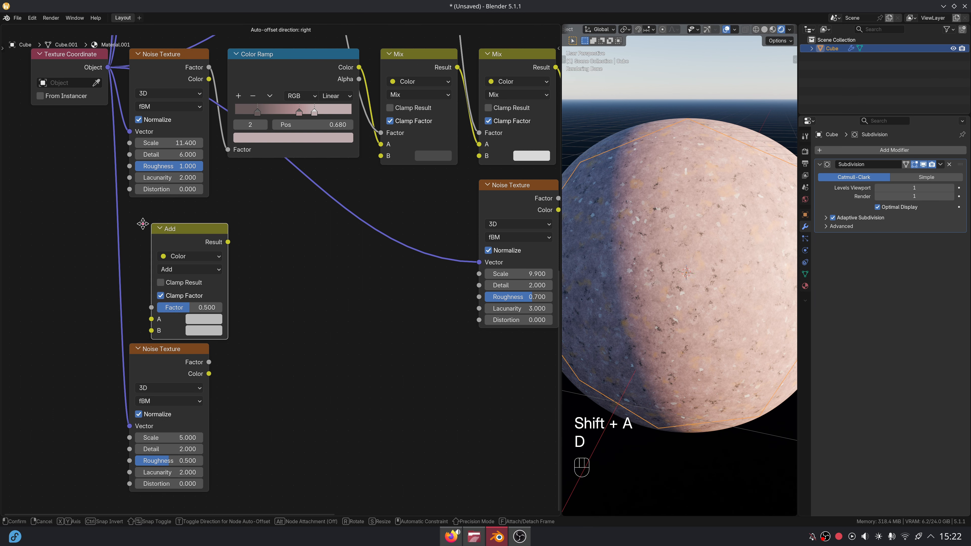
pyautogui.click(121, 224)
pyautogui.moveTo(109, 67); pyautogui.dragTo(151, 321)
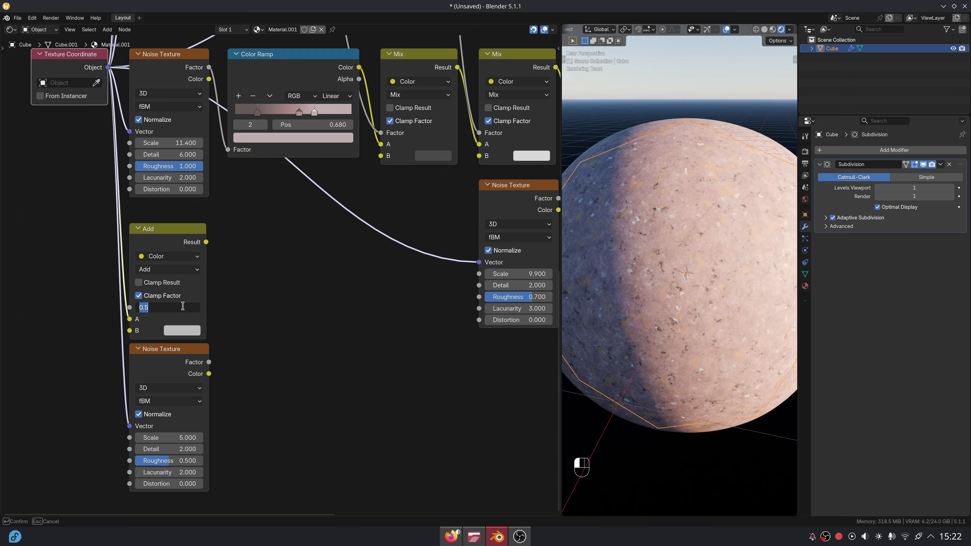
pyautogui.write('0.1')
pyautogui.press('Return')
# - Set the lower noise to scale 8, detail 4 and roughness 0.4
pyautogui.moveTo(171, 438); pyautogui.dragTo(171, 438)
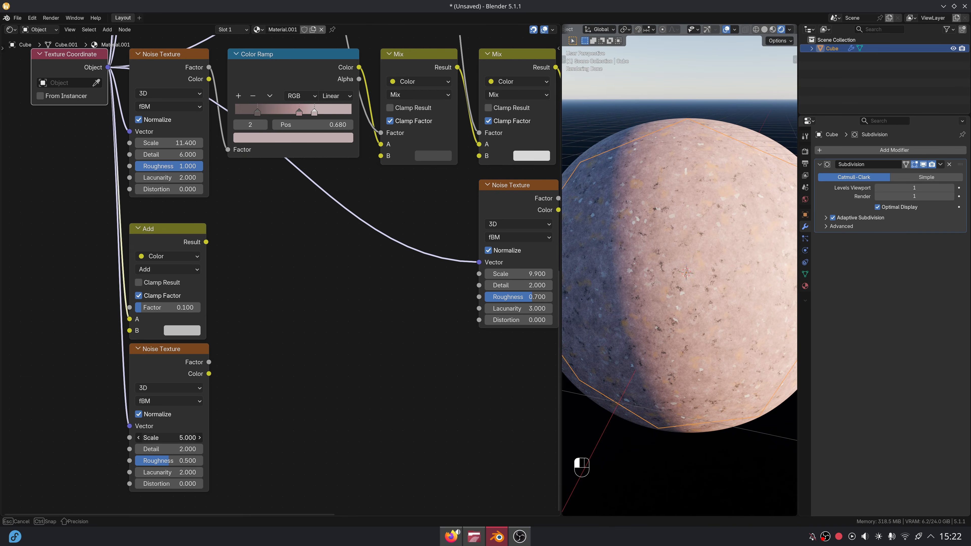
pyautogui.write('8')
pyautogui.press('Return')
pyautogui.click(180, 449)
pyautogui.write('4')
pyautogui.press('Return')
pyautogui.click(187, 460)
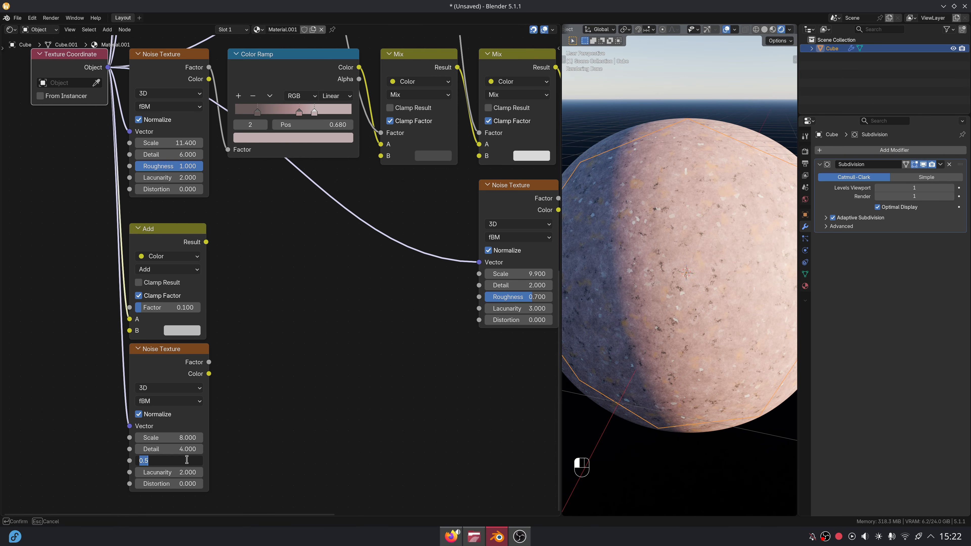
pyautogui.write('.4')
pyautogui.press('Return')
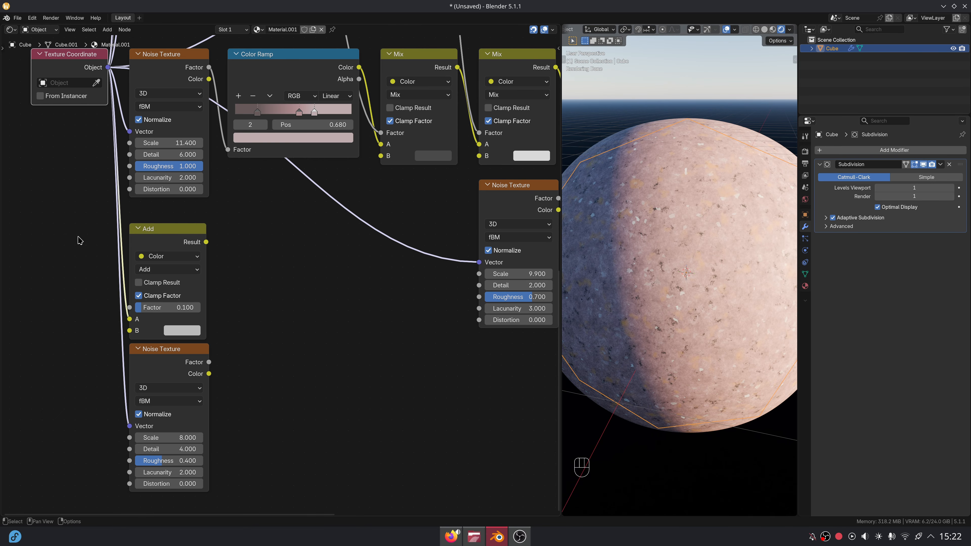
# - Move the Add and lower noise nodes further down the node tree
pyautogui.moveTo(77, 236); pyautogui.dragTo(228, 426)
pyautogui.scroll(-2, 301, 287)
pyautogui.press('g')
pyautogui.press('y')
pyautogui.click(301, 394)
pyautogui.moveTo(281, 368); pyautogui.dragTo(237, 276, button='middle')
# - Add a Voronoi Texture fed by the Add result, link noise Color to Add B, and preview it
pyautogui.scroll(3, 235, 274)
pyautogui.click(236, 275)
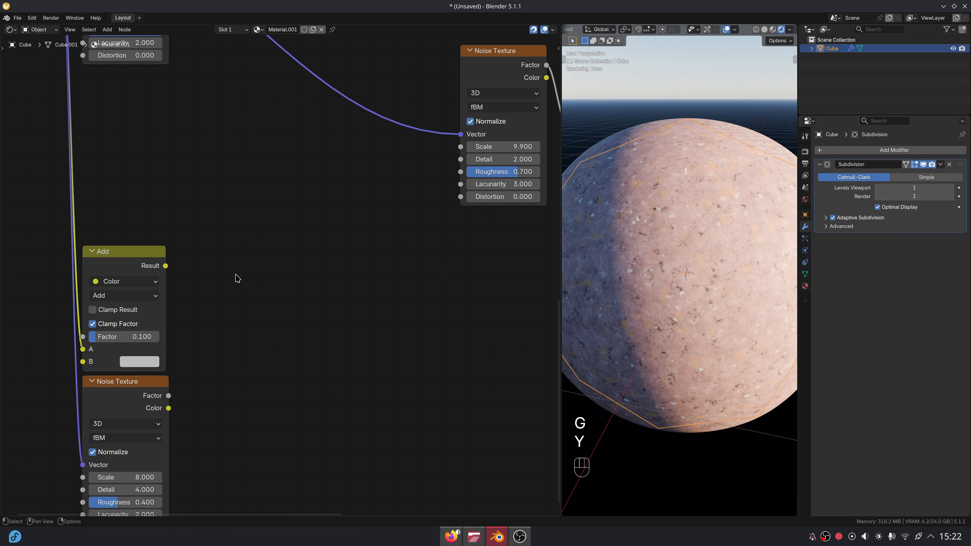
pyautogui.hotkey('shift', 'a')
pyautogui.write('voronoi')
pyautogui.press('Return')
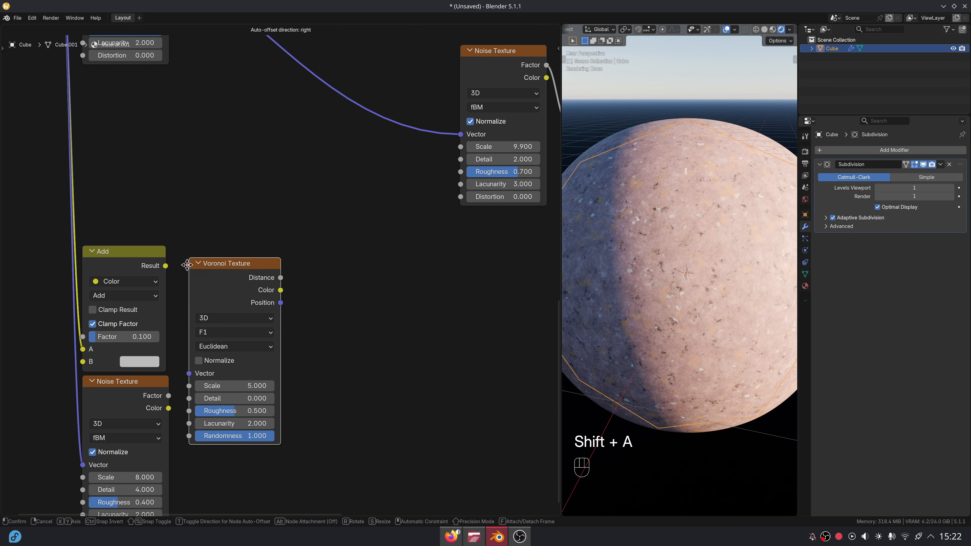
pyautogui.click(187, 253)
pyautogui.moveTo(166, 266); pyautogui.dragTo(191, 357)
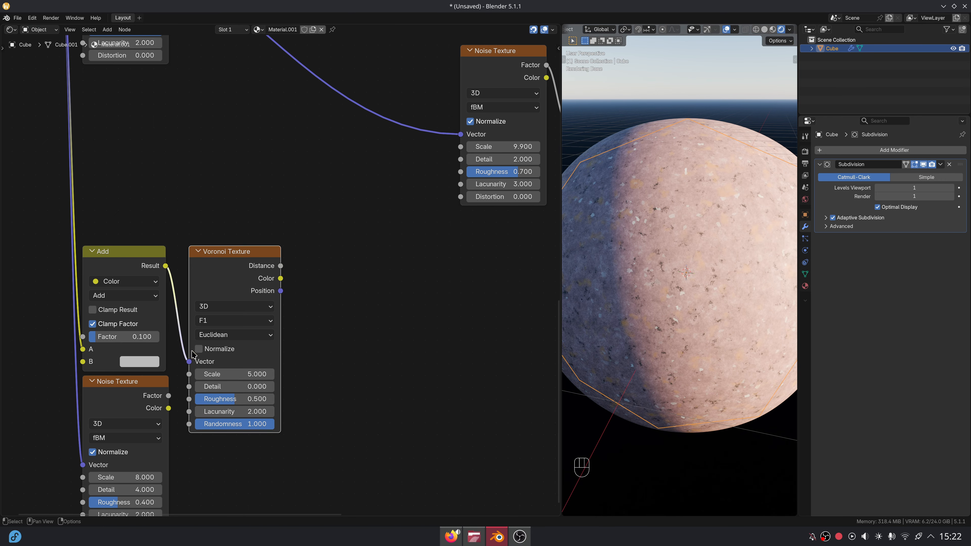
pyautogui.moveTo(168, 409); pyautogui.dragTo(82, 361)
pyautogui.keyDown('ctrl'); pyautogui.keyDown('shift'); pyautogui.click(223, 295); pyautogui.keyUp('shift'); pyautogui.keyUp('ctrl')
# - Set the Voronoi to normalized Smooth F1 with scale 2 and smoothness 0.03
pyautogui.click(199, 349)
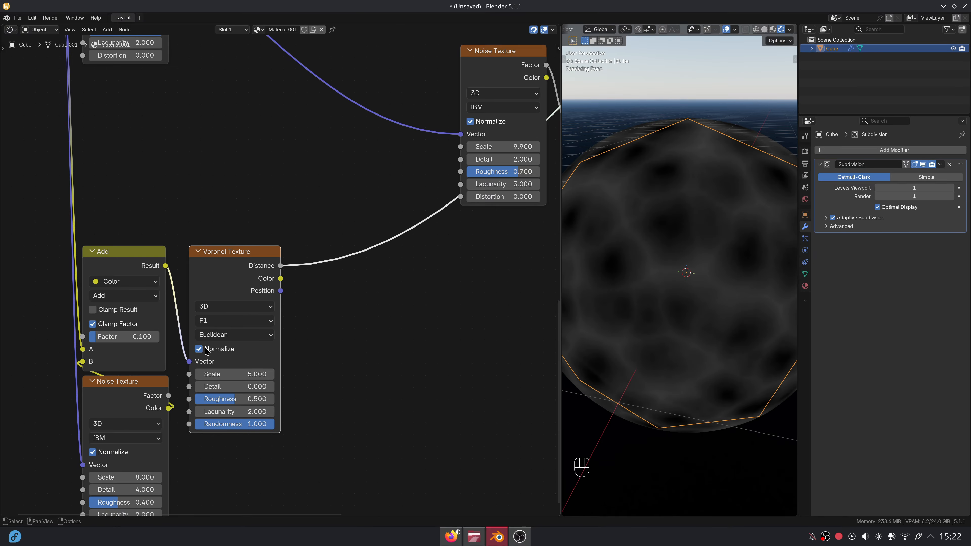
pyautogui.scroll(2, 319, 314)
pyautogui.moveTo(341, 306); pyautogui.dragTo(322, 300, button='middle')
pyautogui.click(243, 298)
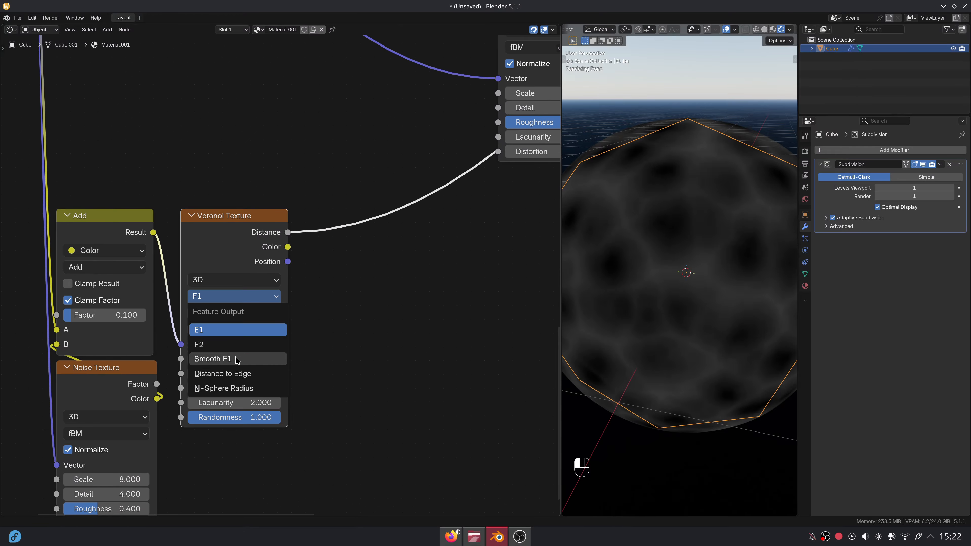
pyautogui.click(249, 359)
pyautogui.click(258, 355)
pyautogui.write('2')
pyautogui.press('Return')
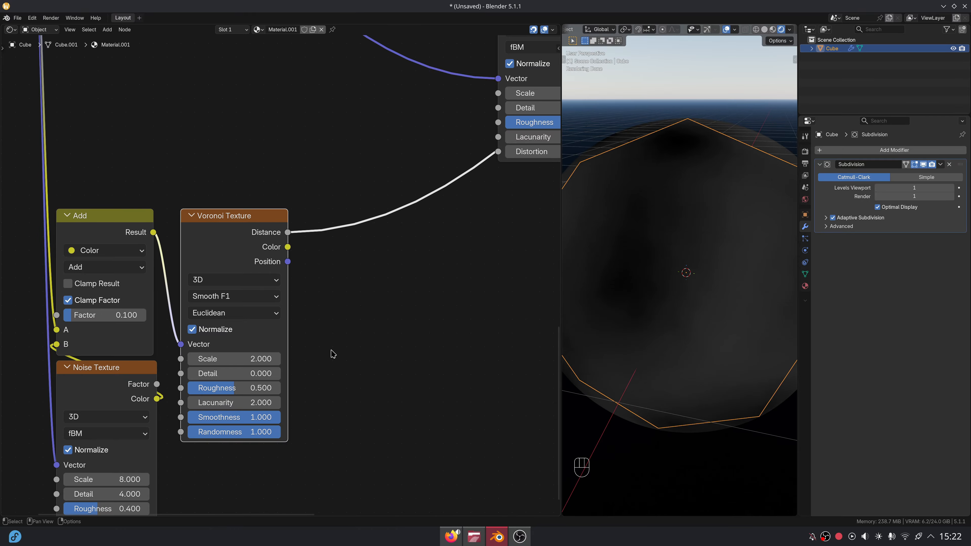
pyautogui.click(266, 417)
pyautogui.write('.0')
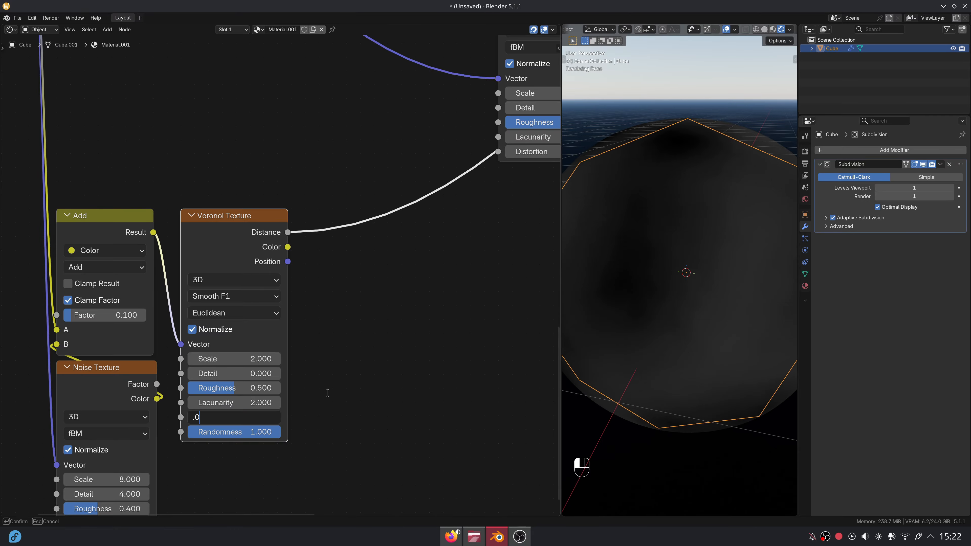
pyautogui.write('3')
pyautogui.press('Return')
pyautogui.scroll(-2, 336, 384)
pyautogui.moveTo(309, 286); pyautogui.dragTo(227, 326, button='middle')
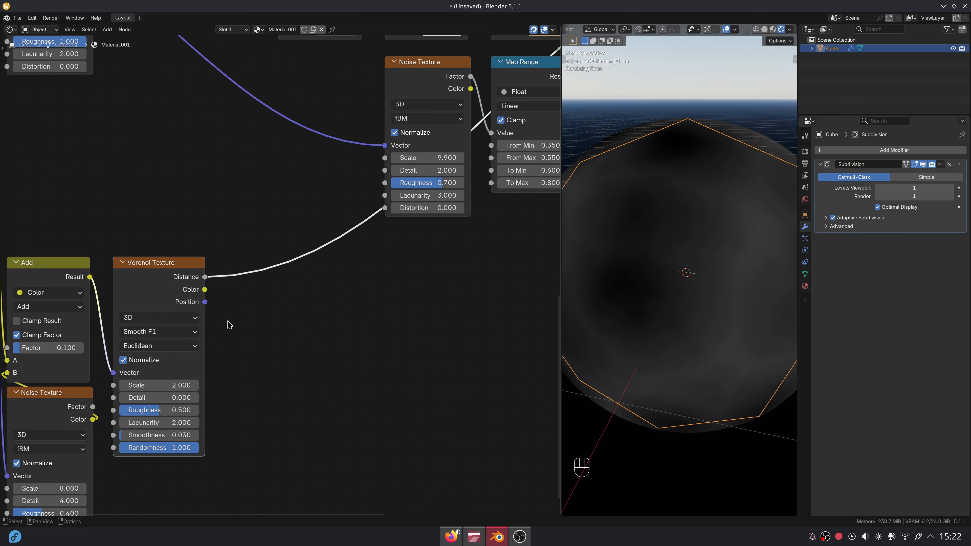
# - Multiply the Voronoi distance by 0.05 with a Multiply math node placed to the right
pyautogui.moveTo(205, 277); pyautogui.dragTo(224, 246)
pyautogui.write('mu')
pyautogui.press('Return')
pyautogui.click(224, 248)
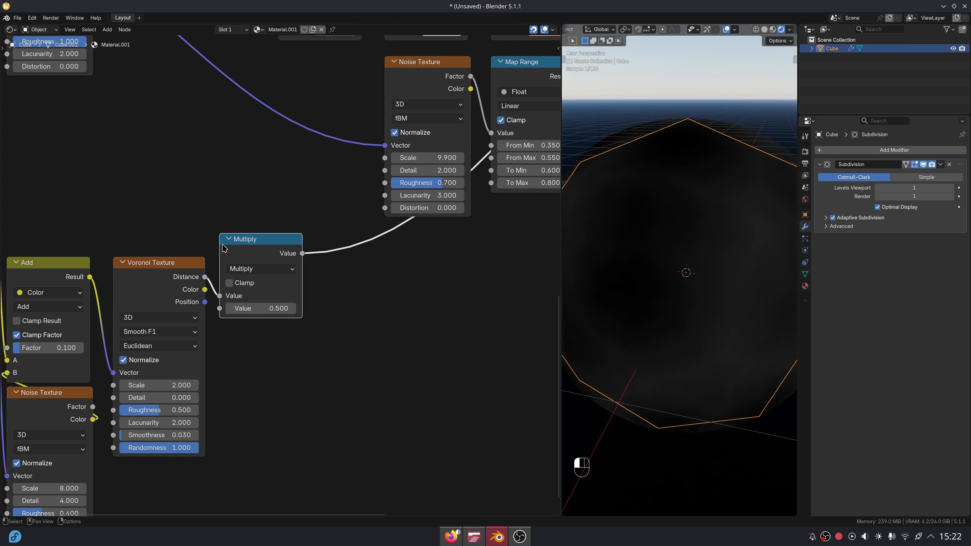
pyautogui.click(267, 309)
pyautogui.press('Return')
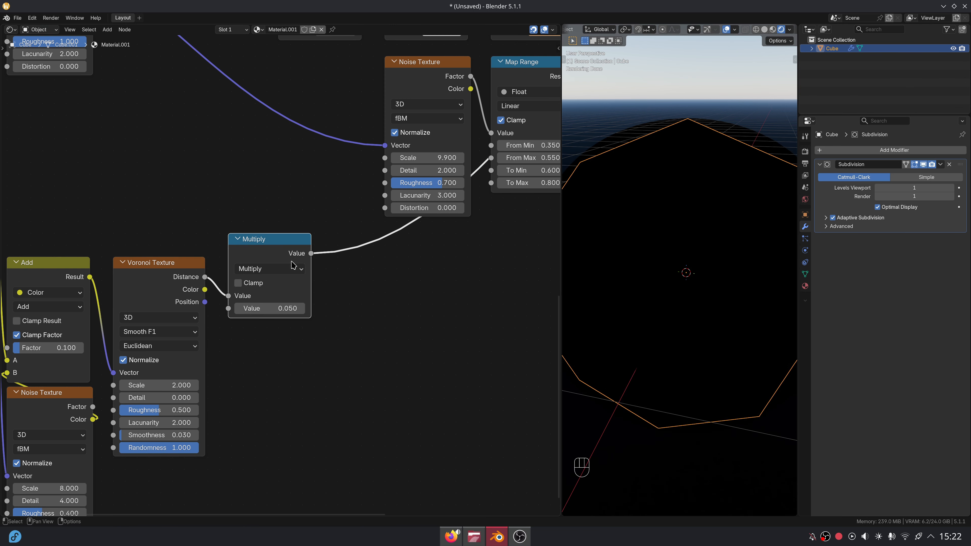
pyautogui.moveTo(274, 242); pyautogui.dragTo(454, 265)
pyautogui.scroll(-4, 497, 276)
pyautogui.moveTo(525, 282); pyautogui.dragTo(242, 294, button='middle')
pyautogui.scroll(1, 244, 298)
pyautogui.press('g')
pyautogui.press('x')
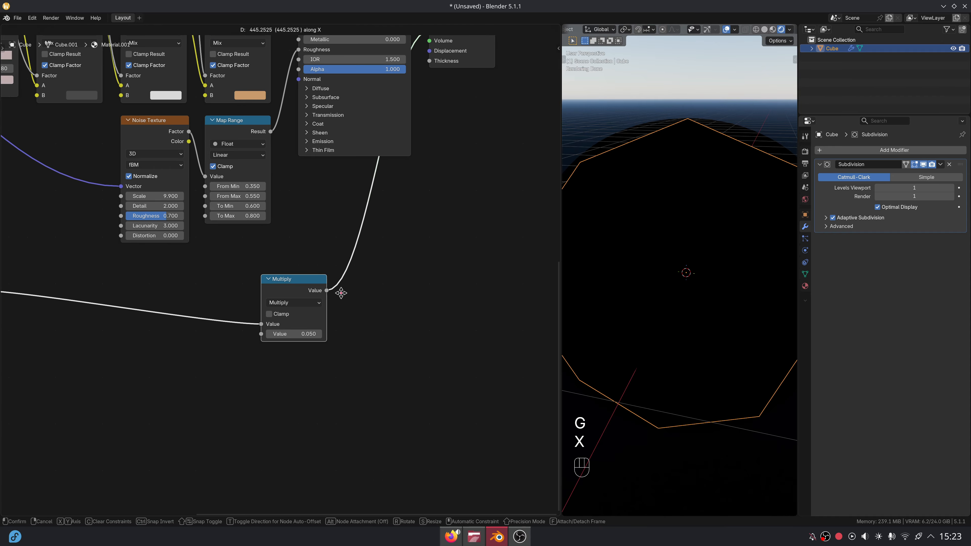
pyautogui.click(341, 291)
# - Feed the Multiply into a Displacement node's Height (midlevel 0, scale 1) connected to Material Output Displacement
pyautogui.hotkey('shift', 'a')
pyautogui.write('disp')
pyautogui.press('Return')
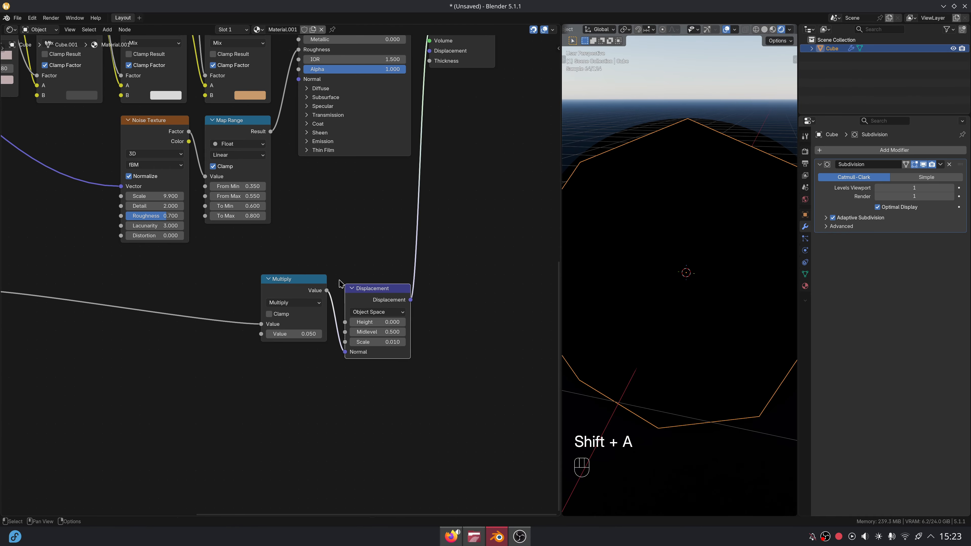
pyautogui.click(343, 274)
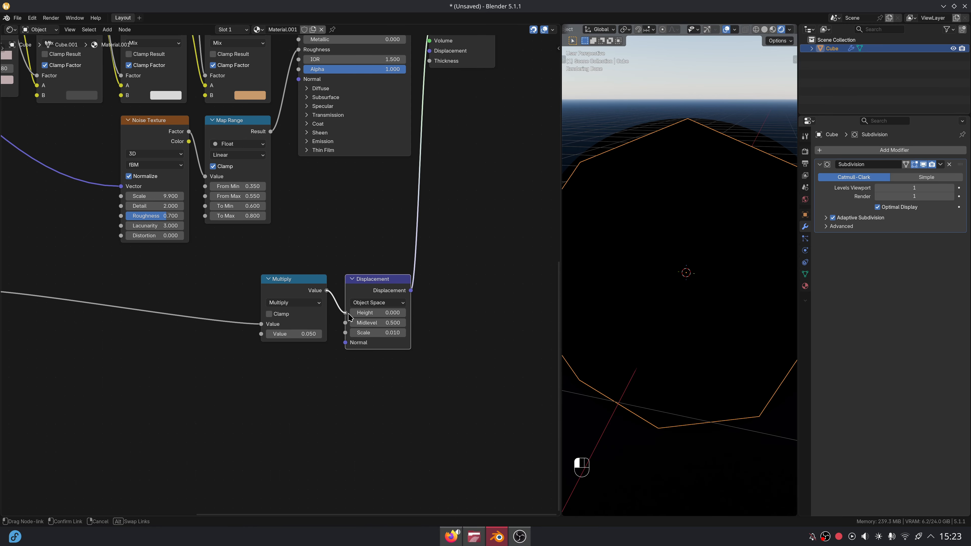
pyautogui.moveTo(350, 317); pyautogui.dragTo(348, 315)
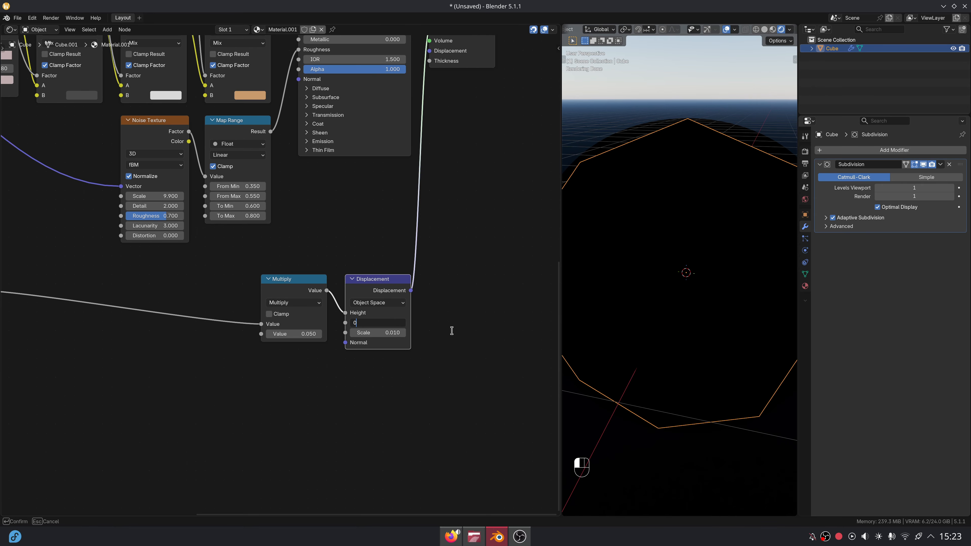
pyautogui.press('Return')
pyautogui.moveTo(399, 324); pyautogui.dragTo(352, 382, button='middle')
pyautogui.scroll(3, 354, 356)
pyautogui.moveTo(384, 185); pyautogui.dragTo(377, 249, button='middle')
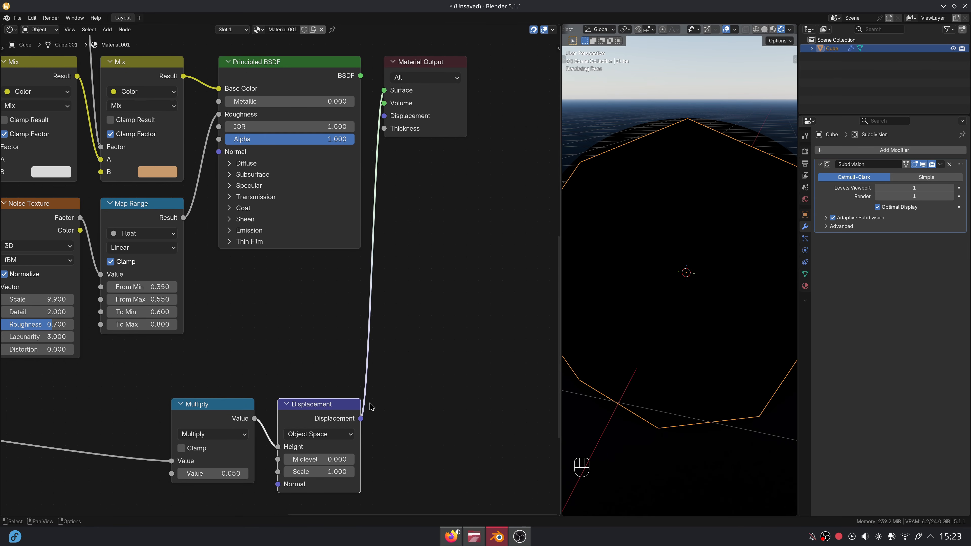
pyautogui.moveTo(361, 419); pyautogui.dragTo(384, 116)
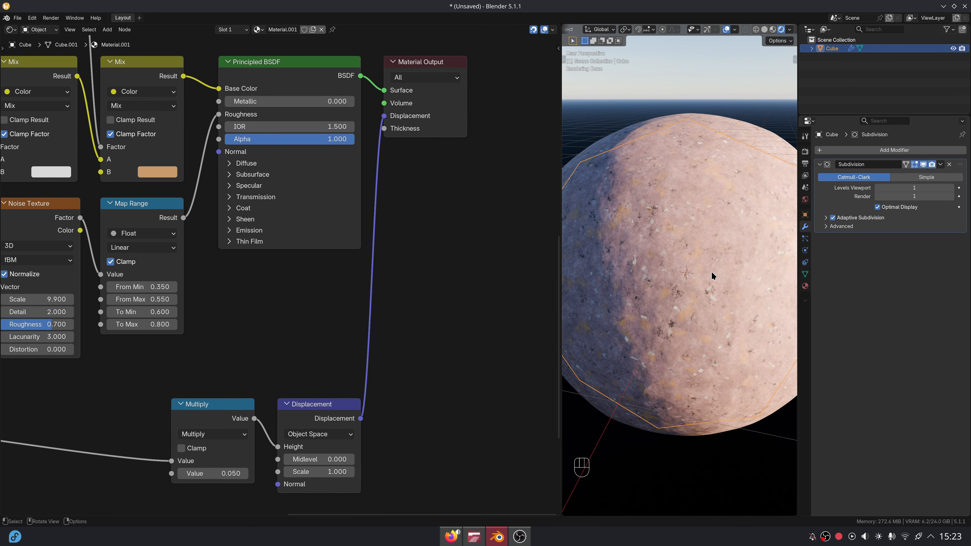
pyautogui.moveTo(561, 297); pyautogui.dragTo(529, 297)
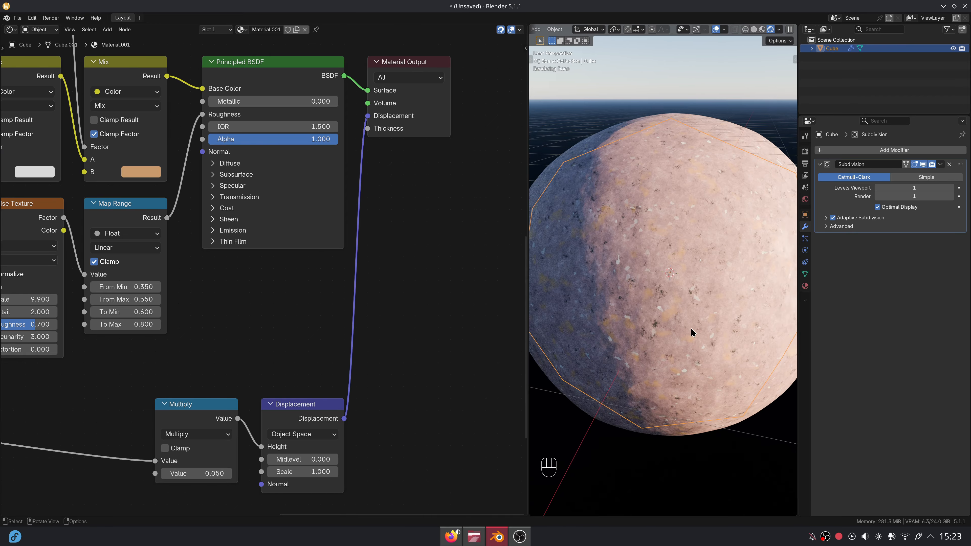
pyautogui.scroll(-6, 347, 330)
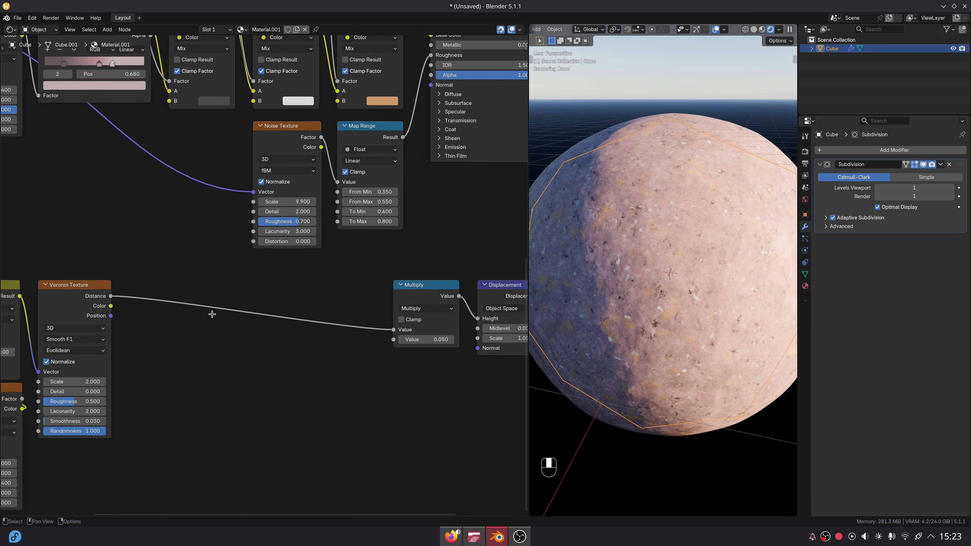
# - Shift the Add, Noise and Voronoi nodes further left to make room
pyautogui.moveTo(294, 274); pyautogui.dragTo(361, 267, button='middle')
pyautogui.moveTo(91, 257); pyautogui.dragTo(263, 383)
pyautogui.press('g')
pyautogui.press('x')
pyautogui.click(167, 383)
pyautogui.click(214, 367)
pyautogui.moveTo(248, 353); pyautogui.dragTo(316, 312, button='middle')
pyautogui.scroll(2, 207, 282)
# - Square the Voronoi distance with a Power node, exponent 2
pyautogui.moveTo(215, 232); pyautogui.dragTo(240, 230)
pyautogui.write('pow')
pyautogui.press('Return')
pyautogui.click(260, 227)
pyautogui.click(269, 286)
pyautogui.write('2')
pyautogui.press('Return')
# - Multiply the Power result by 10 with a new Multiply math node
pyautogui.moveTo(306, 234); pyautogui.dragTo(352, 233)
pyautogui.write('mul')
pyautogui.press('Return')
pyautogui.click(356, 232)
pyautogui.click(366, 284)
pyautogui.write('10')
pyautogui.press('Return')
pyautogui.moveTo(673, 306); pyautogui.dragTo(650, 305, button='middle')
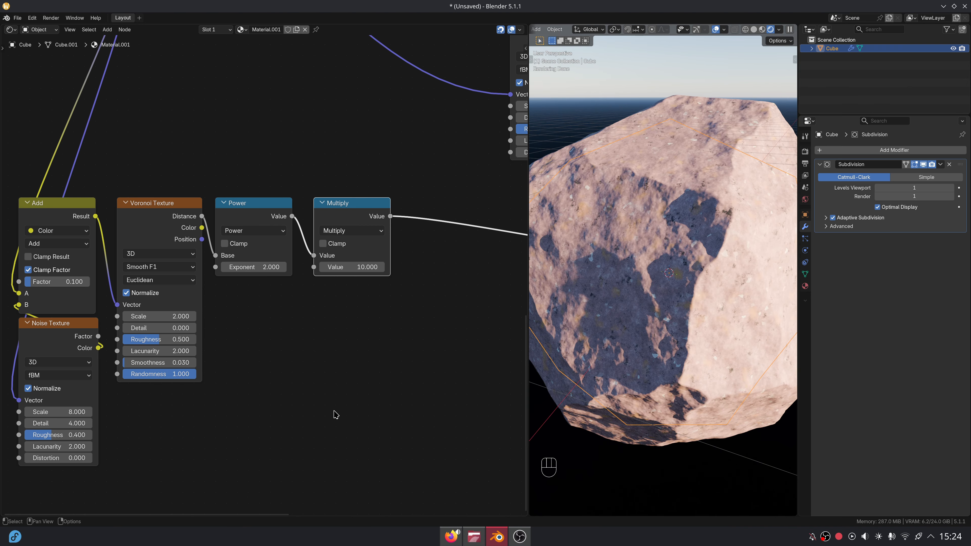
pyautogui.moveTo(325, 390); pyautogui.dragTo(385, 362, button='middle')
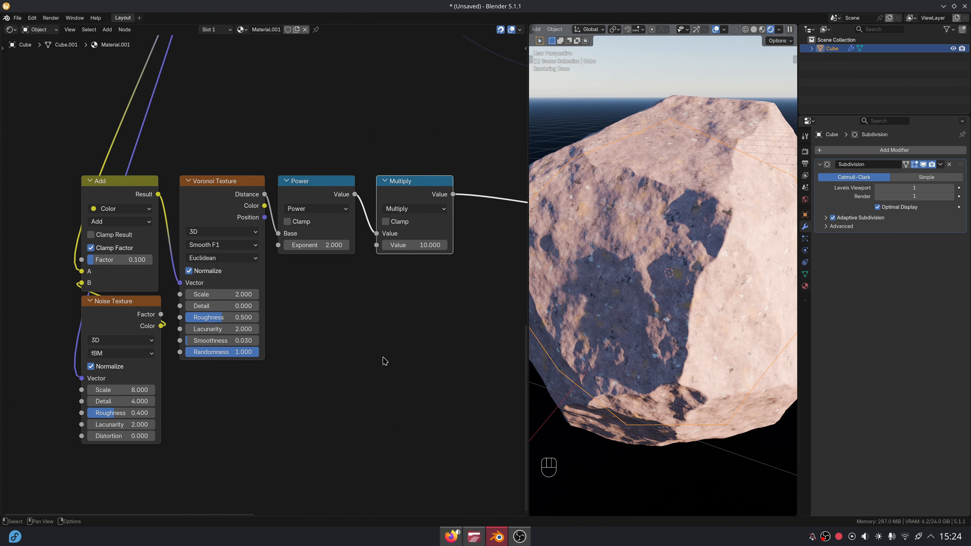
pyautogui.scroll(-2, 277, 180)
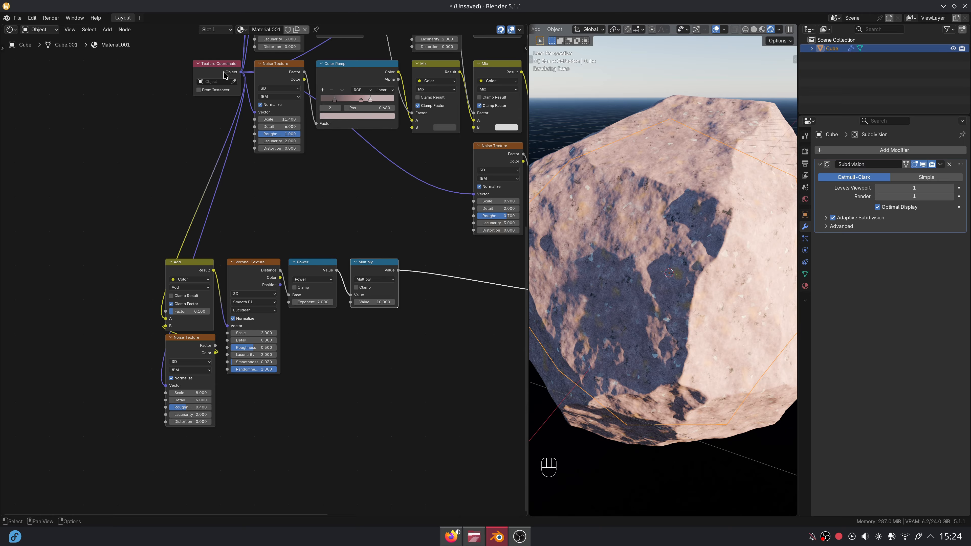
# - Add a Noise Texture below the Power node with Scale 10 and Detail 6, previewing it on the rock
pyautogui.moveTo(226, 75); pyautogui.dragTo(136, 272)
pyautogui.moveTo(307, 380); pyautogui.dragTo(309, 380)
pyautogui.write('noi')
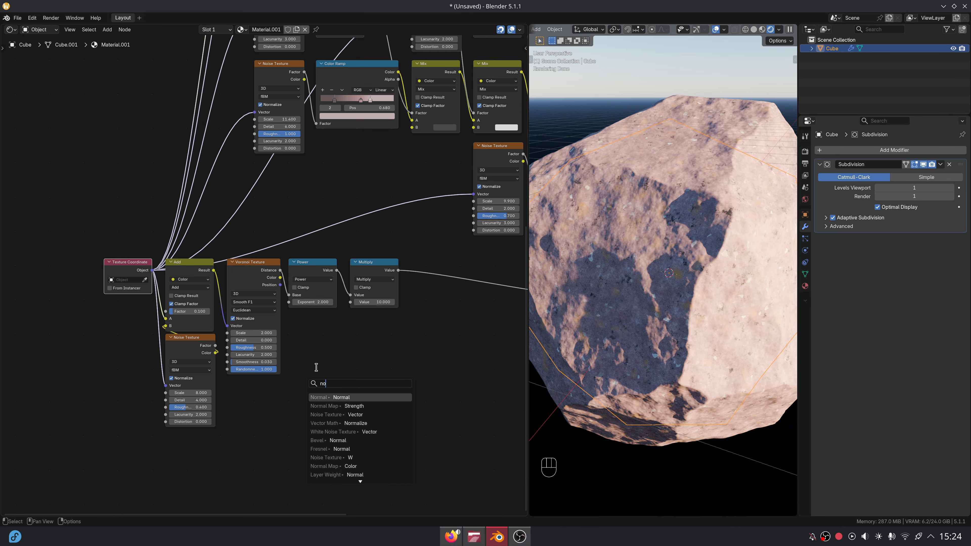
pyautogui.press('Return')
pyautogui.click(298, 309)
pyautogui.moveTo(345, 323); pyautogui.dragTo(310, 281, button='middle')
pyautogui.scroll(6, 309, 283)
pyautogui.keyDown('ctrl'); pyautogui.keyDown('shift'); pyautogui.click(297, 298); pyautogui.keyUp('shift'); pyautogui.keyUp('ctrl')
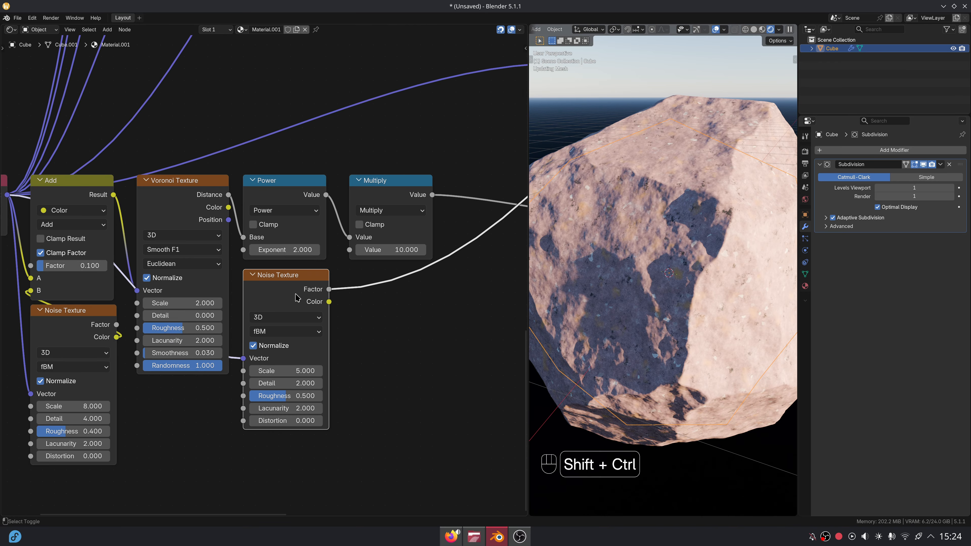
pyautogui.moveTo(333, 315); pyautogui.dragTo(325, 306, button='middle')
pyautogui.scroll(2, 324, 307)
pyautogui.click(301, 374)
pyautogui.write('10')
pyautogui.press('Tab')
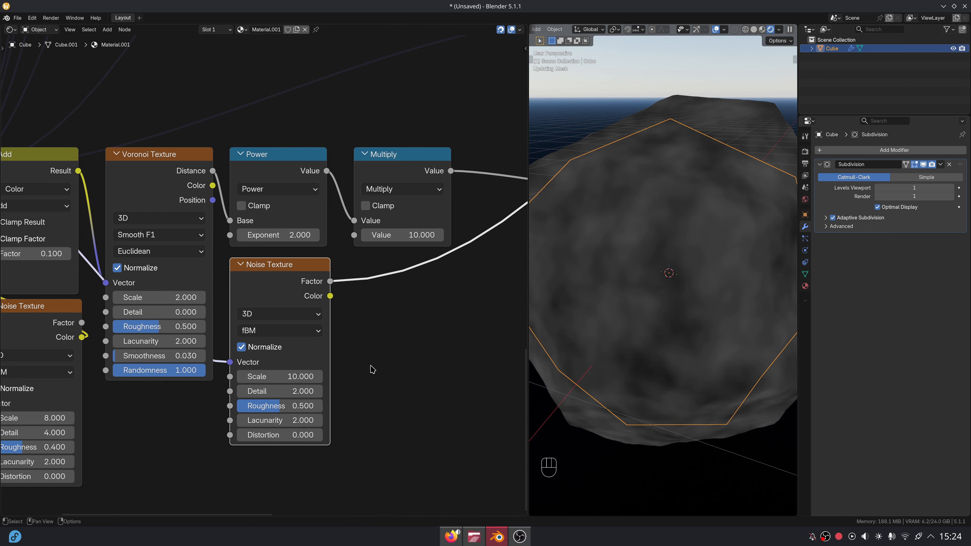
pyautogui.write('6')
pyautogui.press('Return')
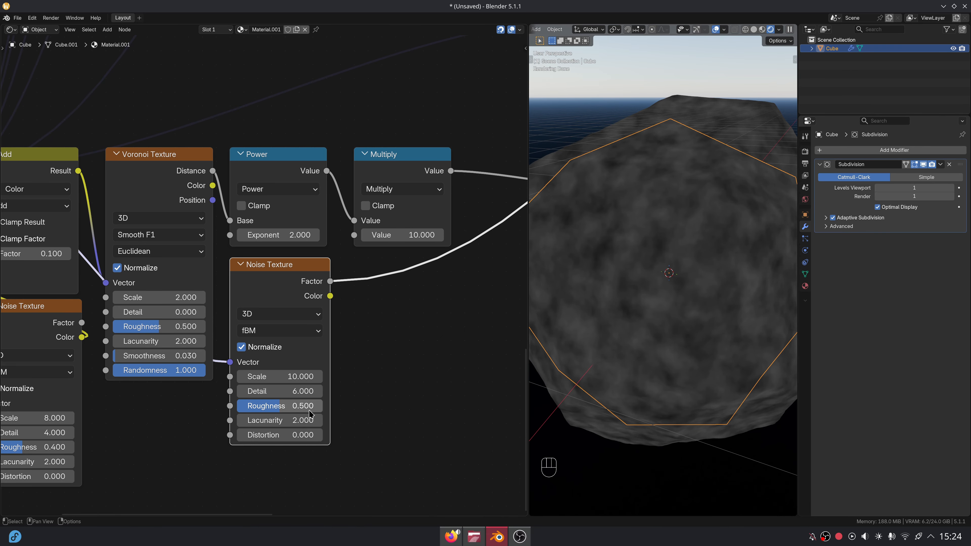
# - Multiply the noise Factor by 0.3 with a Math Multiply node
pyautogui.moveTo(363, 325); pyautogui.dragTo(326, 352, button='middle')
pyautogui.moveTo(293, 308); pyautogui.dragTo(309, 306)
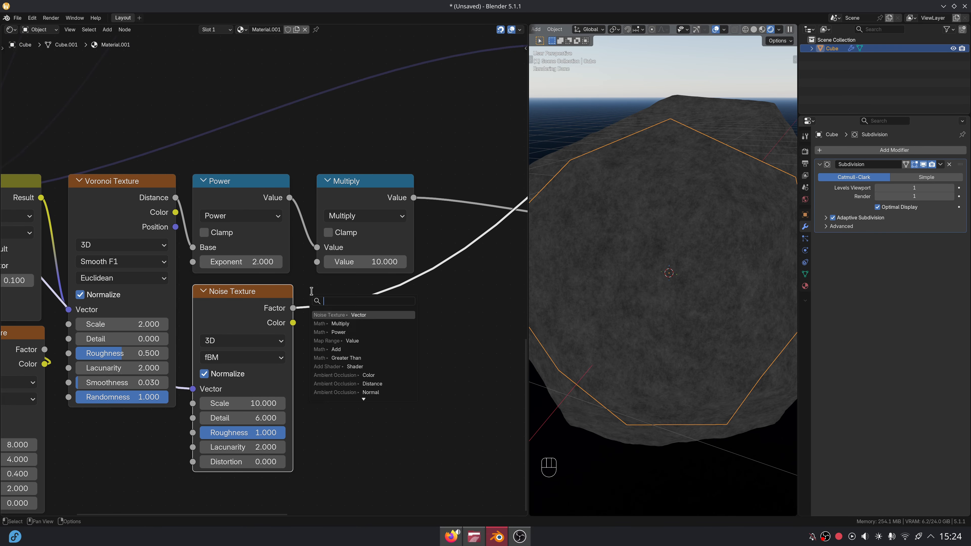
pyautogui.write('mu')
pyautogui.press('Return')
pyautogui.click(312, 292)
pyautogui.click(357, 370)
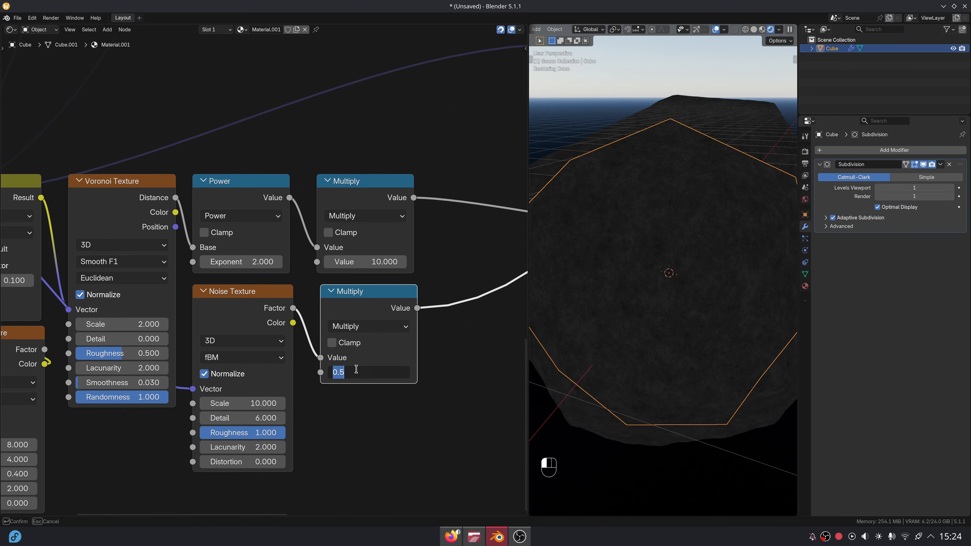
pyautogui.write('10')
pyautogui.press('Return')
pyautogui.click(355, 369)
pyautogui.write('0.3')
pyautogui.press('Return')
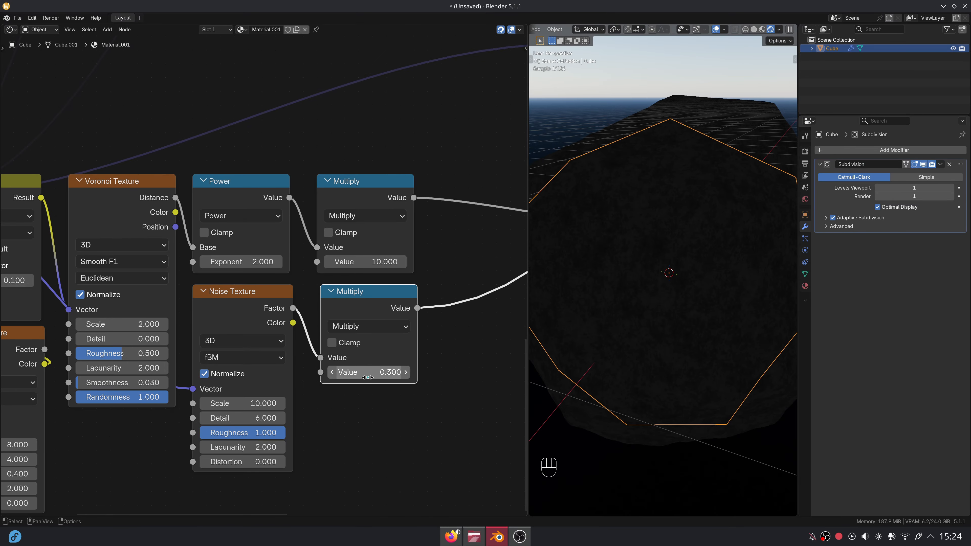
# - Join the Voronoi Multiply and the 0.3-scaled noise with a collapsed Math Add node
pyautogui.moveTo(382, 402); pyautogui.dragTo(205, 458, button='middle')
pyautogui.moveTo(234, 250); pyautogui.dragTo(269, 249)
pyautogui.write('add')
pyautogui.press('Return')
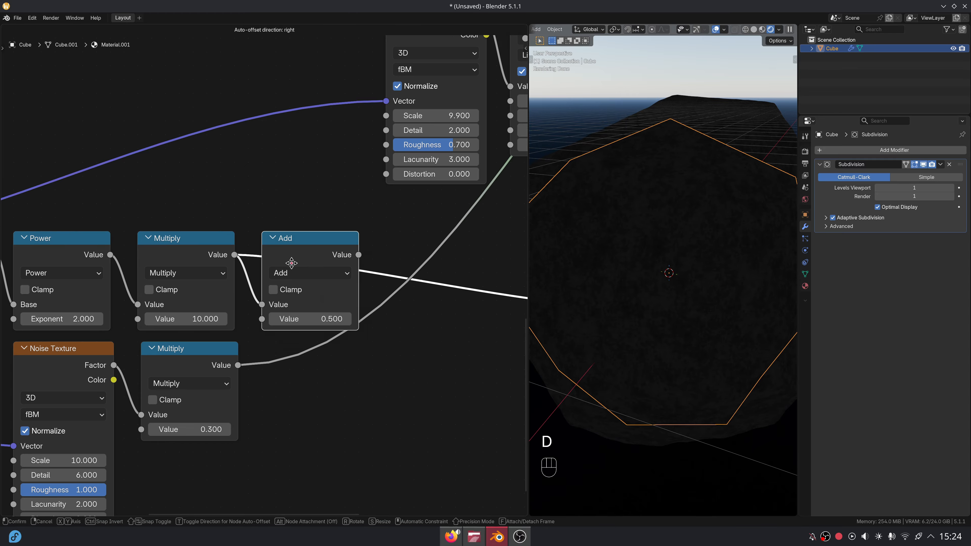
pyautogui.click(291, 263)
pyautogui.scroll(-7, 361, 238)
pyautogui.scroll(-4, 360, 238)
pyautogui.moveTo(464, 121); pyautogui.dragTo(362, 224, button='middle')
pyautogui.keyDown('ctrl'); pyautogui.keyDown('shift'); pyautogui.click(361, 224); pyautogui.keyUp('shift'); pyautogui.keyUp('ctrl')
pyautogui.moveTo(249, 290); pyautogui.dragTo(341, 217, button='middle')
pyautogui.scroll(8, 293, 327)
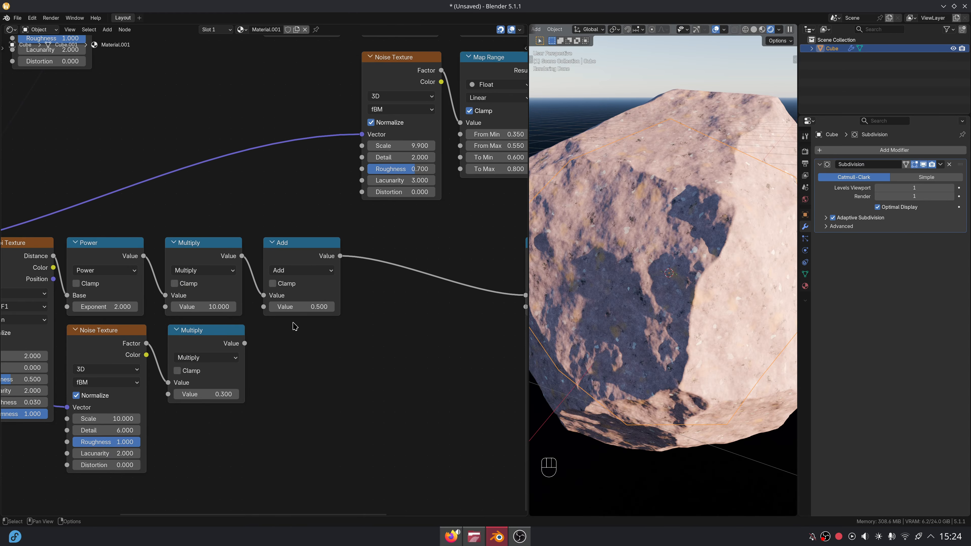
pyautogui.moveTo(262, 320); pyautogui.dragTo(264, 307)
pyautogui.click(272, 243)
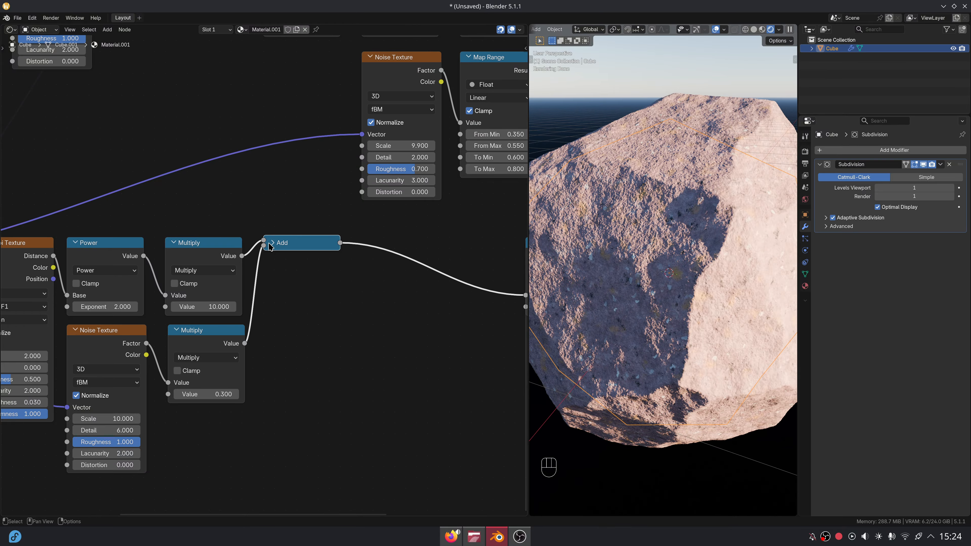
# - Insert a second collapsed Add node after the first Add
pyautogui.scroll(-1, 307, 291)
pyautogui.moveTo(307, 292); pyautogui.dragTo(320, 275, button='middle')
pyautogui.moveTo(348, 214); pyautogui.dragTo(369, 218)
pyautogui.write('add')
pyautogui.press('Return')
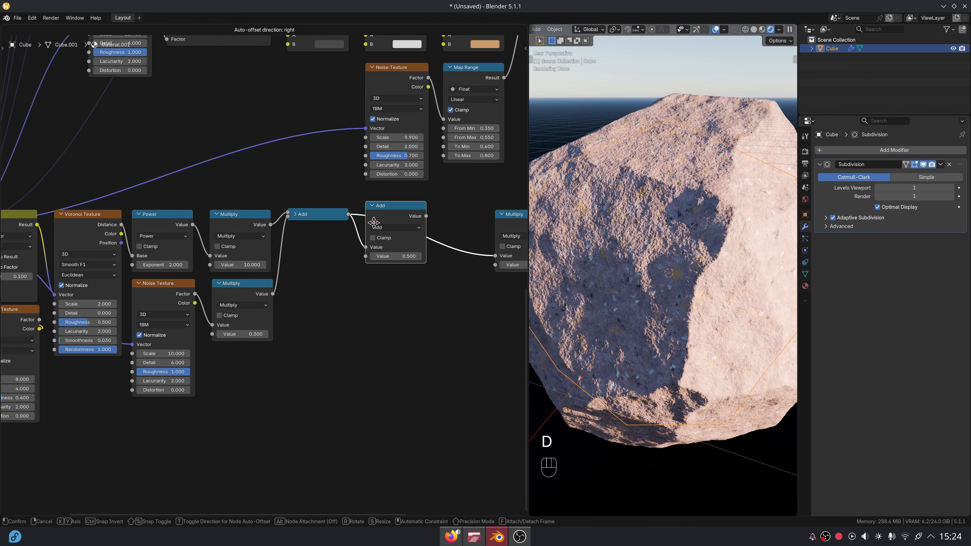
pyautogui.click(374, 222)
pyautogui.click(372, 206)
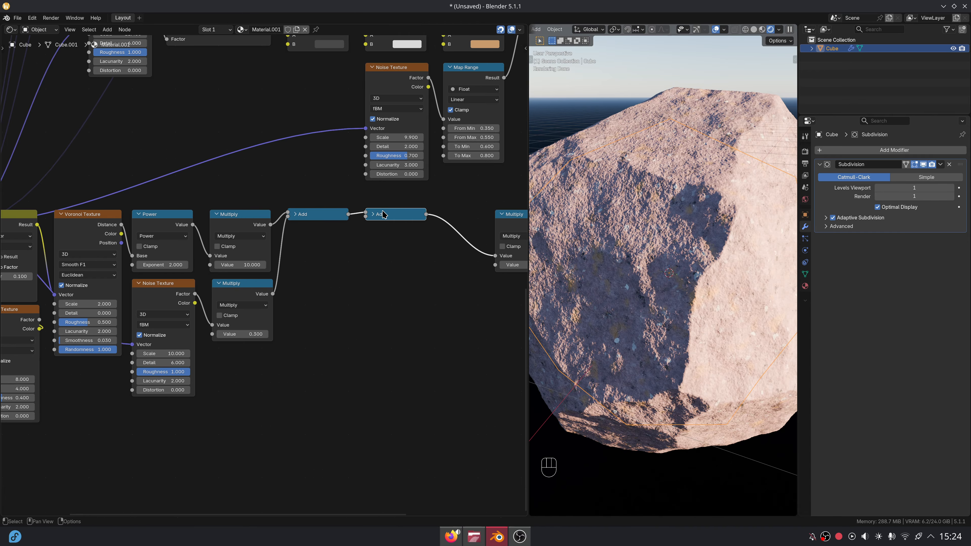
pyautogui.moveTo(332, 298); pyautogui.dragTo(482, 195, button='middle')
# - Duplicate the Add and Noise Texture nodes and feed Texture Coordinate Object into the copied Add
pyautogui.moveTo(106, 183); pyautogui.dragTo(156, 245)
pyautogui.hotkey('shift', 'd')
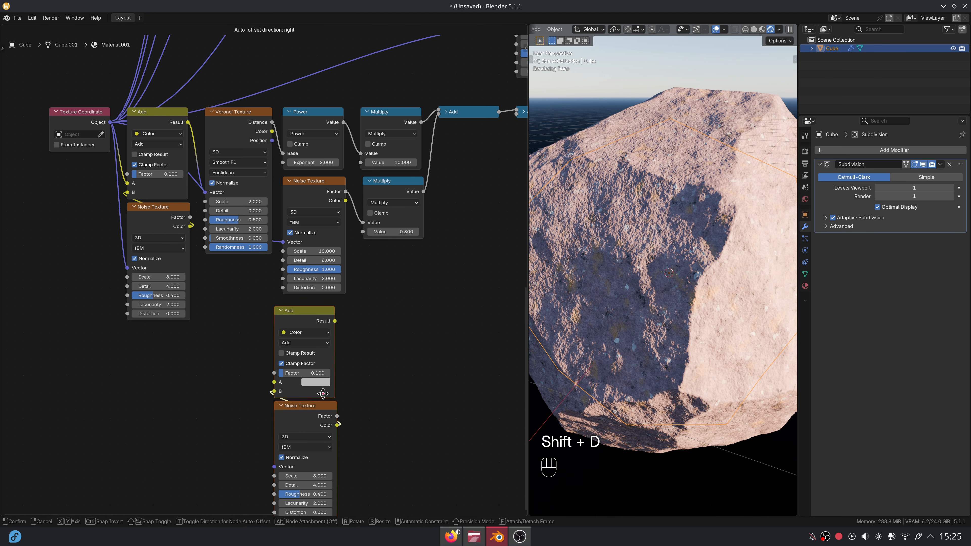
pyautogui.click(317, 384)
pyautogui.moveTo(110, 122); pyautogui.dragTo(292, 471)
# - Add a Distance to Edge Voronoi Texture driven by the copied Add result and preview it
pyautogui.scroll(2, 338, 250)
pyautogui.hotkey('shift', 'a')
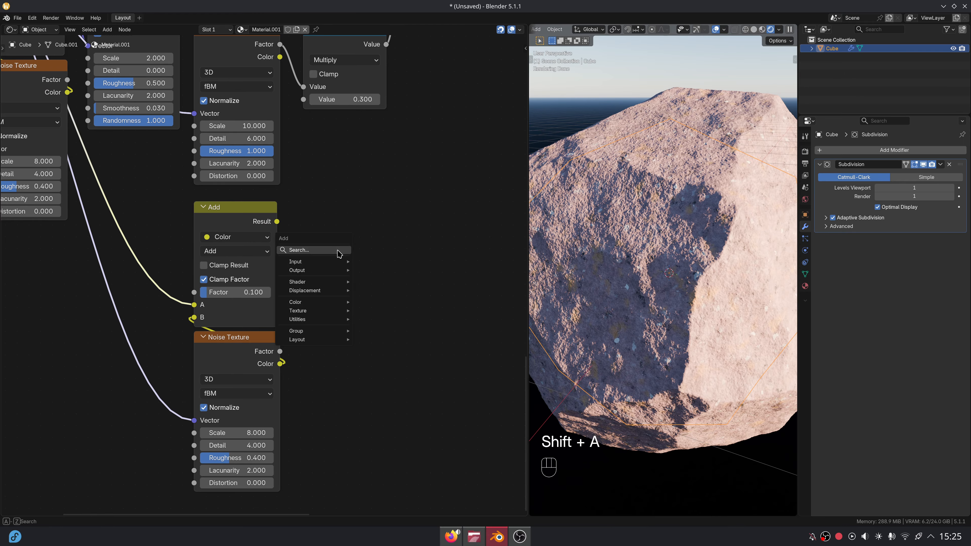
pyautogui.write('voro')
pyautogui.press('Return')
pyautogui.click(293, 219)
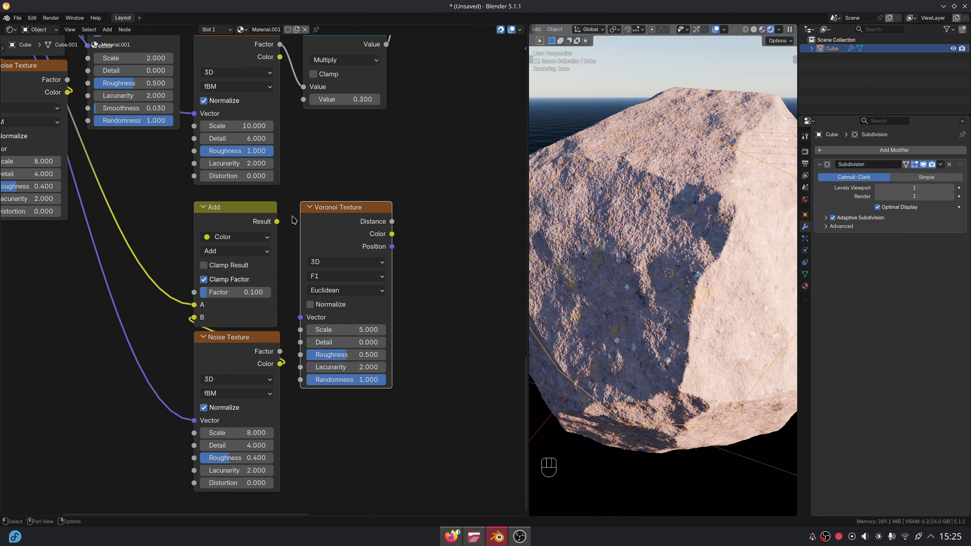
pyautogui.moveTo(310, 321); pyautogui.dragTo(309, 320)
pyautogui.click(351, 281)
pyautogui.click(346, 320)
pyautogui.keyDown('ctrl'); pyautogui.keyDown('shift'); pyautogui.click(354, 292); pyautogui.keyUp('shift'); pyautogui.keyUp('ctrl')
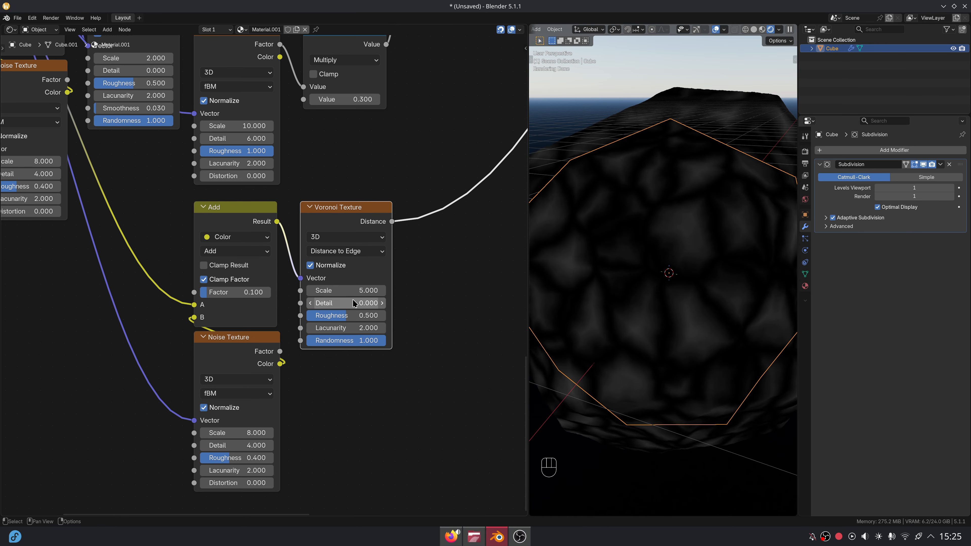
# - Set Voronoi scale 4.6, Add factor 0.18, and lower noise scale 7.4 with roughness 0.5
pyautogui.moveTo(354, 292); pyautogui.dragTo(345, 292)
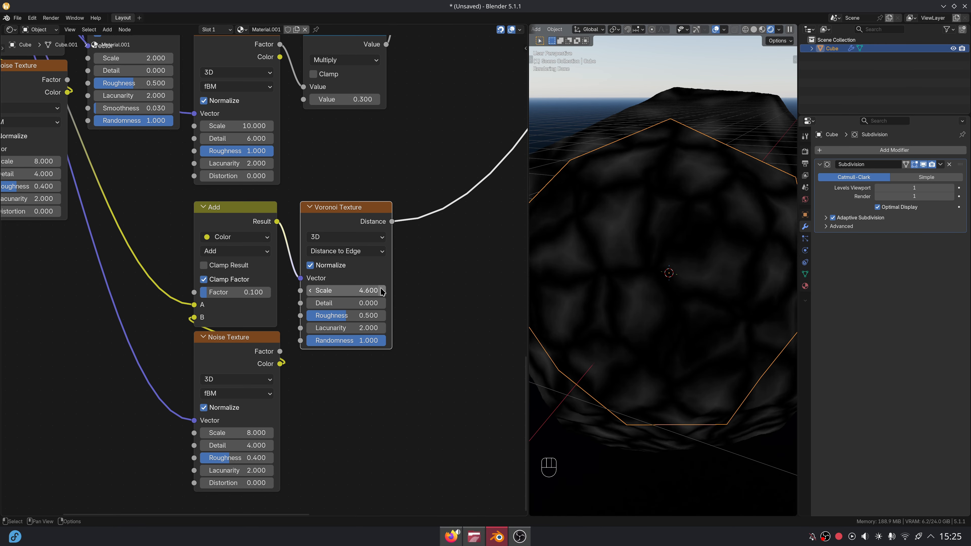
pyautogui.moveTo(254, 295); pyautogui.dragTo(272, 295)
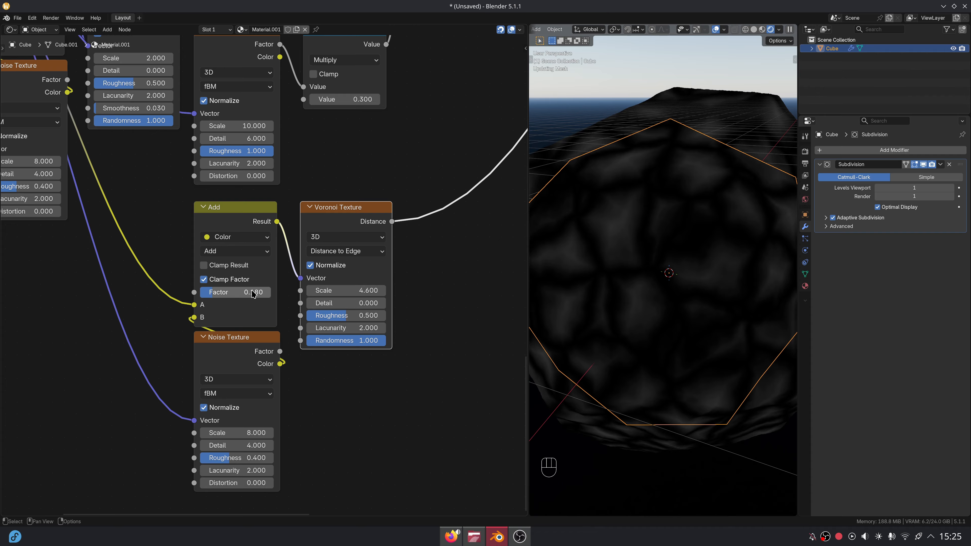
pyautogui.click(262, 434)
pyautogui.press('Return')
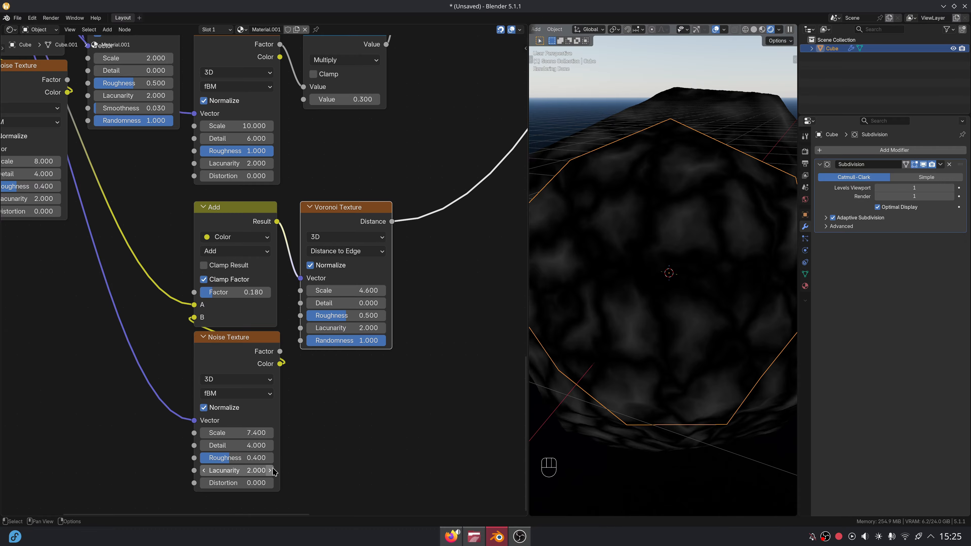
pyautogui.click(255, 459)
pyautogui.write('0.5')
pyautogui.press('Return')
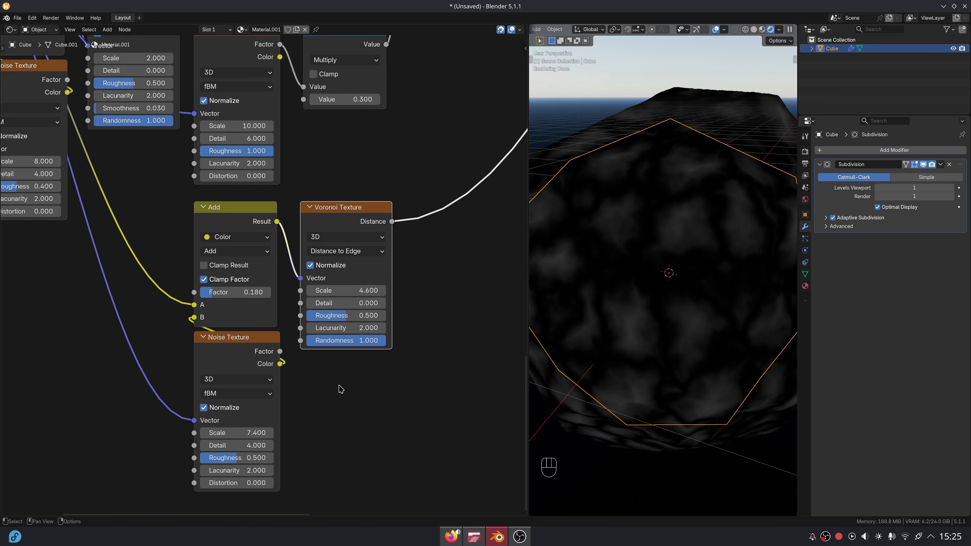
pyautogui.moveTo(341, 389); pyautogui.dragTo(255, 446, button='middle')
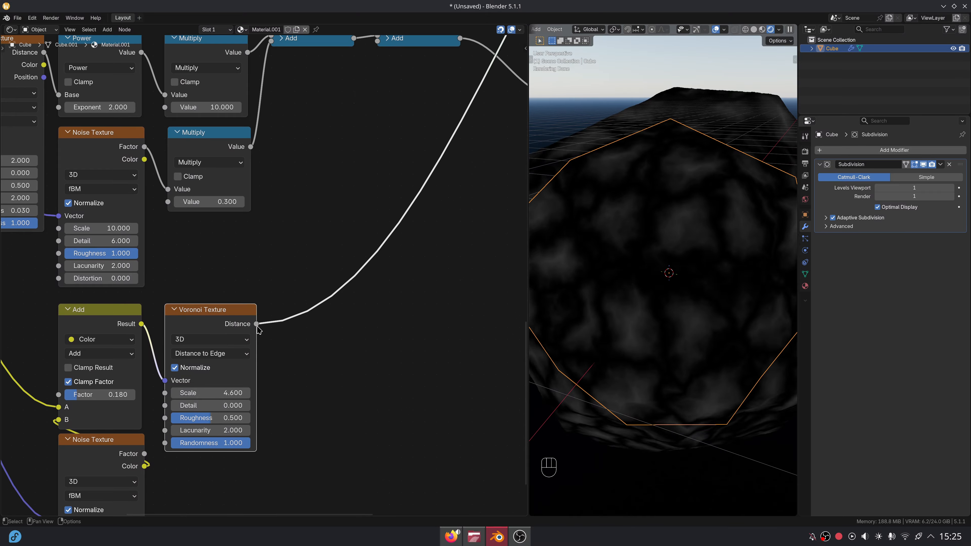
# - Insert a Smooth Step Map Range after the Voronoi Distance output
pyautogui.moveTo(257, 325); pyautogui.dragTo(278, 305)
pyautogui.write('map')
pyautogui.press('Return')
pyautogui.click(303, 316)
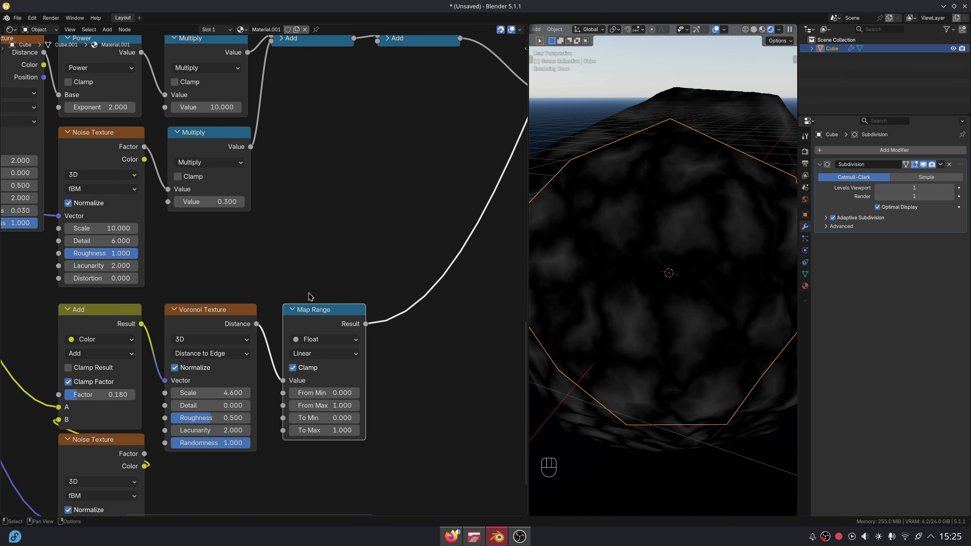
pyautogui.click(329, 352)
pyautogui.click(328, 406)
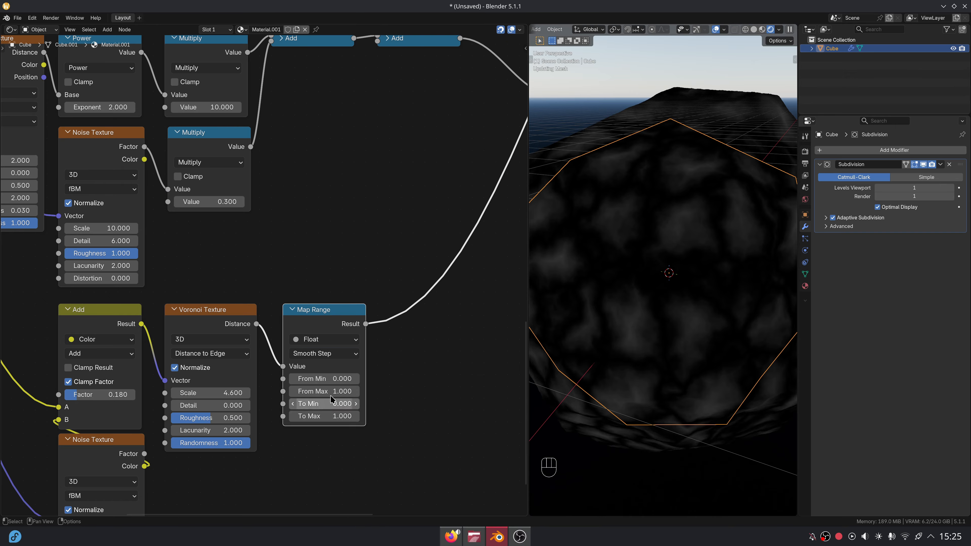
pyautogui.scroll(-2, 307, 375)
pyautogui.scroll(-2, 345, 159)
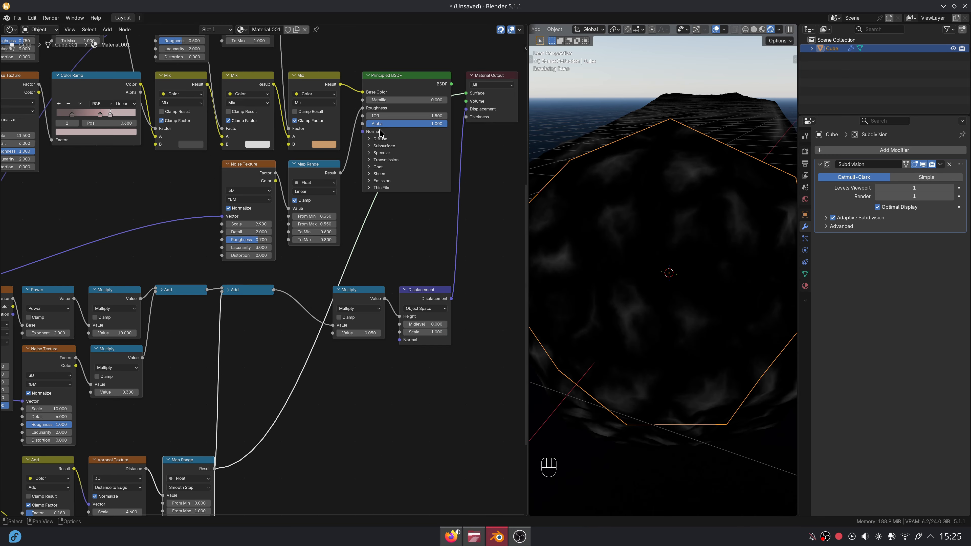
pyautogui.scroll(5, 283, 316)
# - Set the Map Range From Min to 0.15 and From Max to 0.81
pyautogui.click(317, 355)
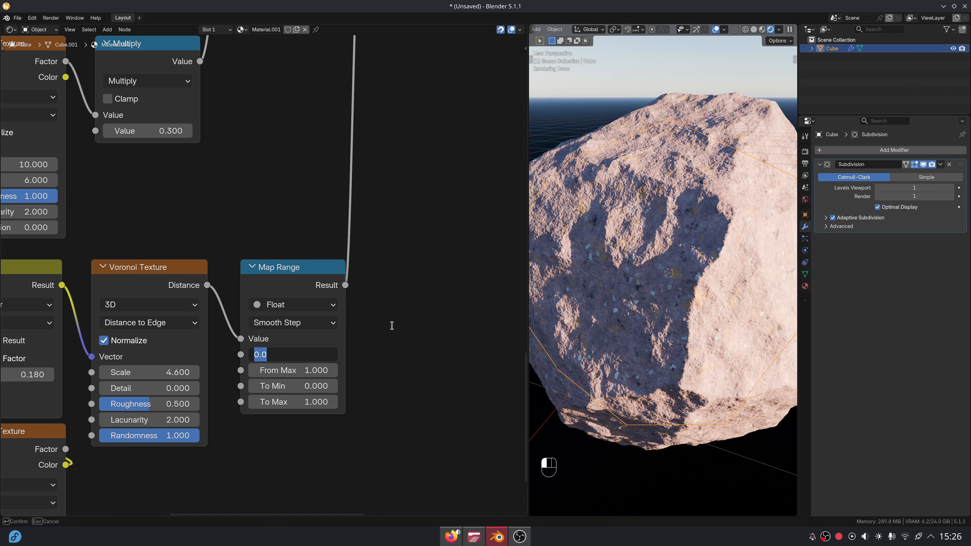
pyautogui.write('.15')
pyautogui.press('Tab')
pyautogui.write('.81')
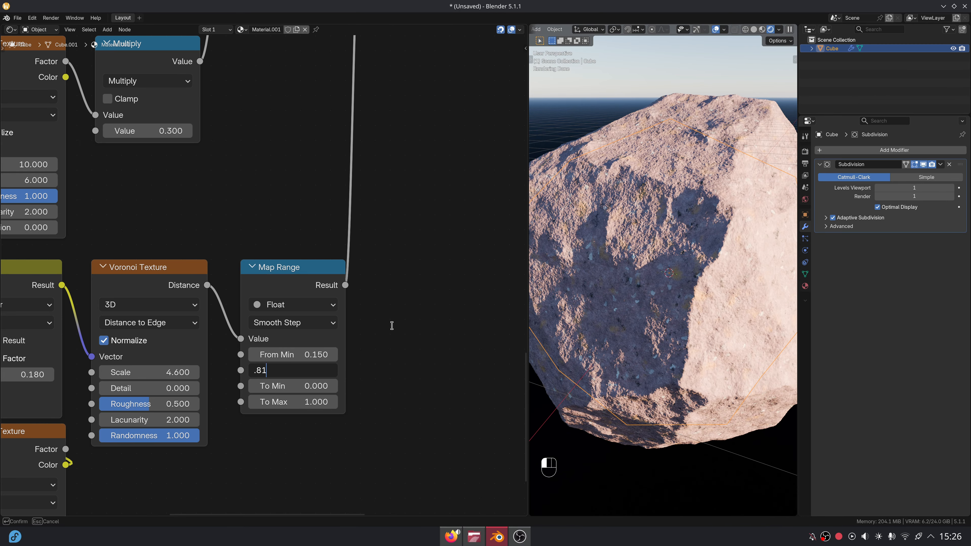
pyautogui.press('Return')
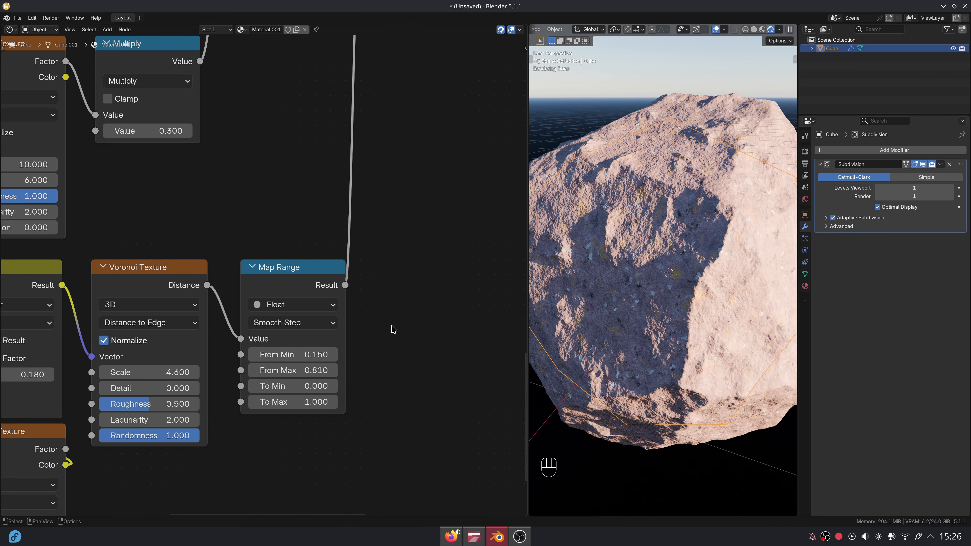
pyautogui.scroll(-2, 390, 366)
pyautogui.press('Home')
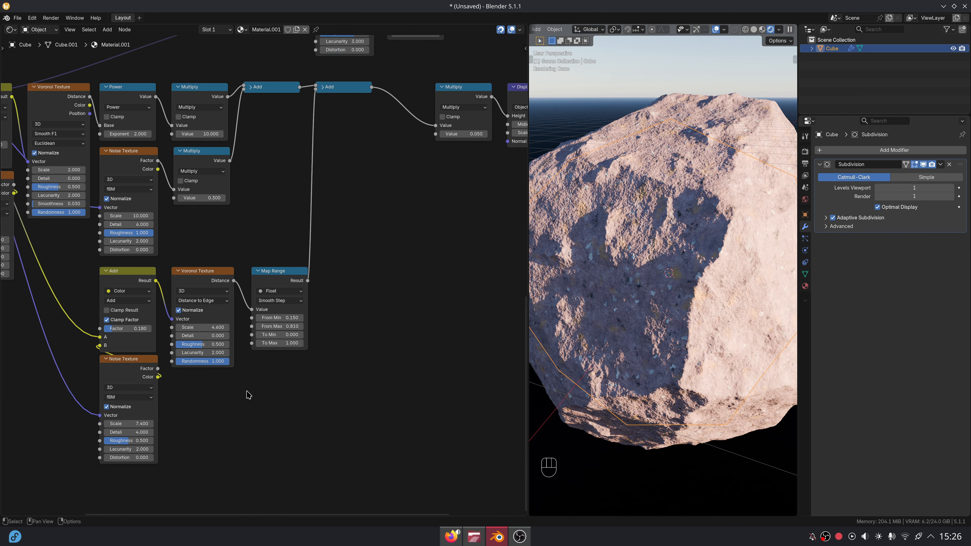
pyautogui.moveTo(73, 61); pyautogui.dragTo(326, 394)
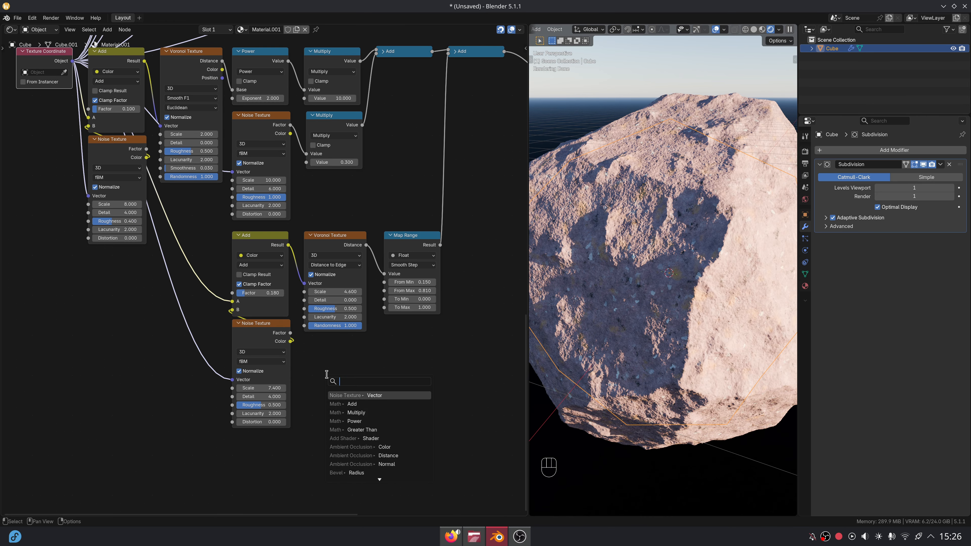
# - Add an object-space Noise Texture with Scale 60, Detail 4, Roughness 0.7 and Distortion 0.4
pyautogui.write('noise')
pyautogui.press('Return')
pyautogui.click(305, 345)
pyautogui.scroll(3, 306, 345)
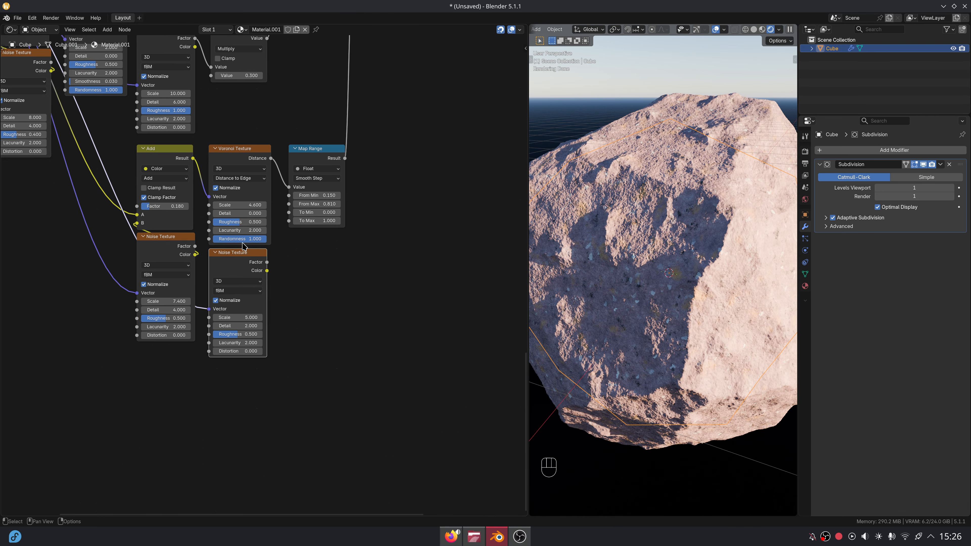
pyautogui.doubleClick(249, 342)
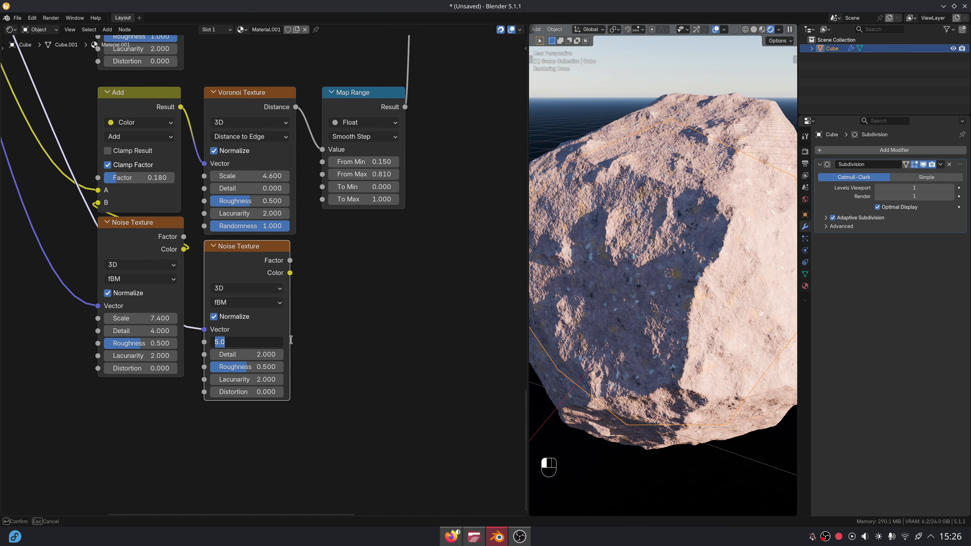
pyautogui.write('60')
pyautogui.press('Tab')
pyautogui.press('Tab')
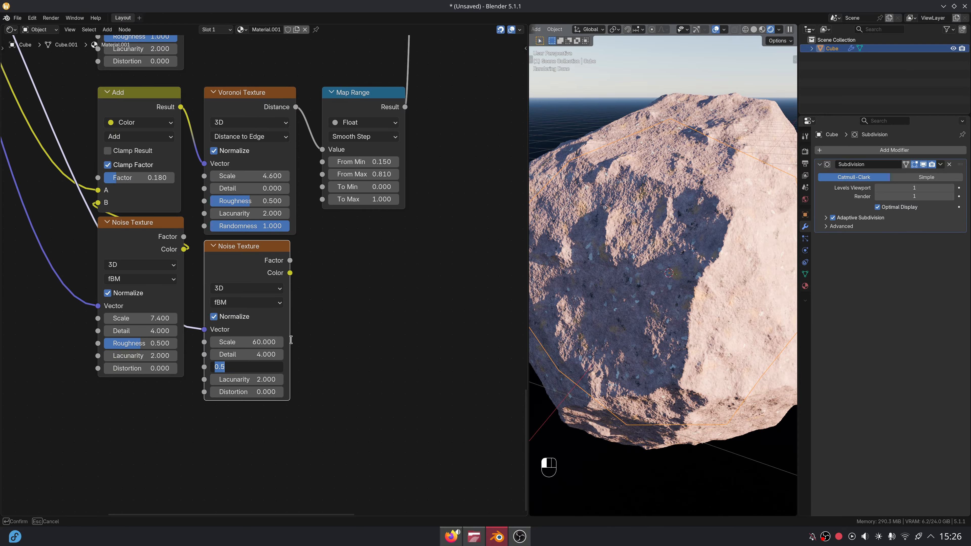
pyautogui.doubleClick(260, 395)
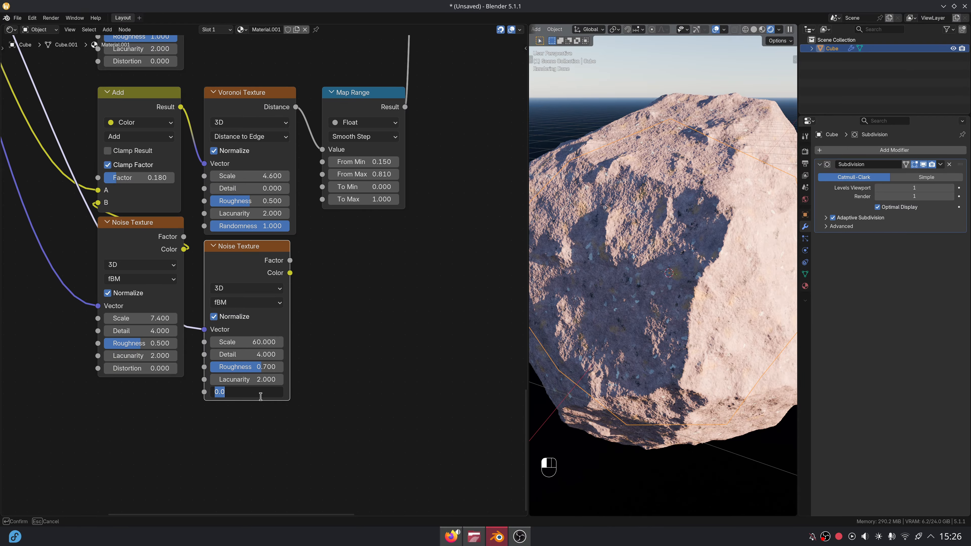
pyautogui.press('Return')
pyautogui.moveTo(328, 363); pyautogui.dragTo(317, 389, button='middle')
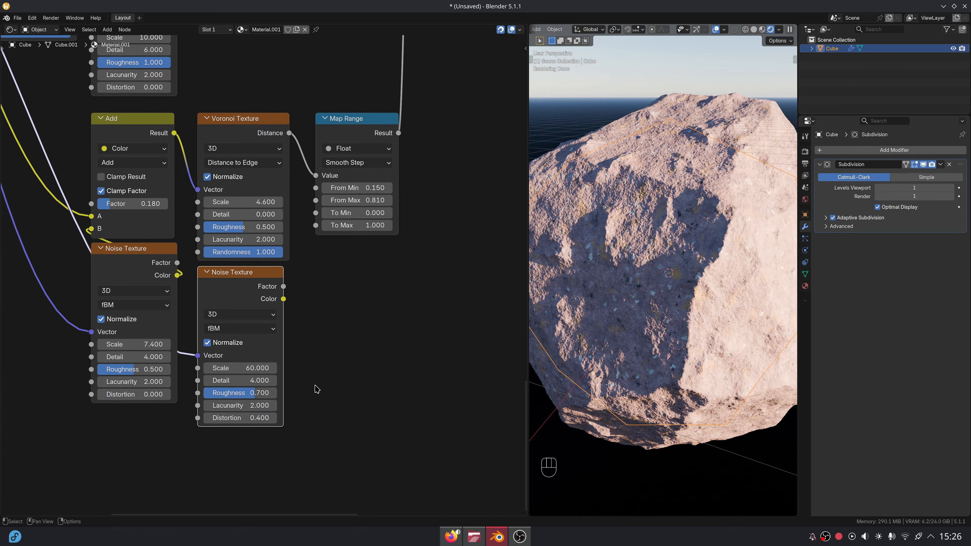
# - Remap the fine noise Factor with a Map Range starting From Min 0.55
pyautogui.moveTo(284, 286); pyautogui.dragTo(305, 292)
pyautogui.write('map ra')
pyautogui.press('Return')
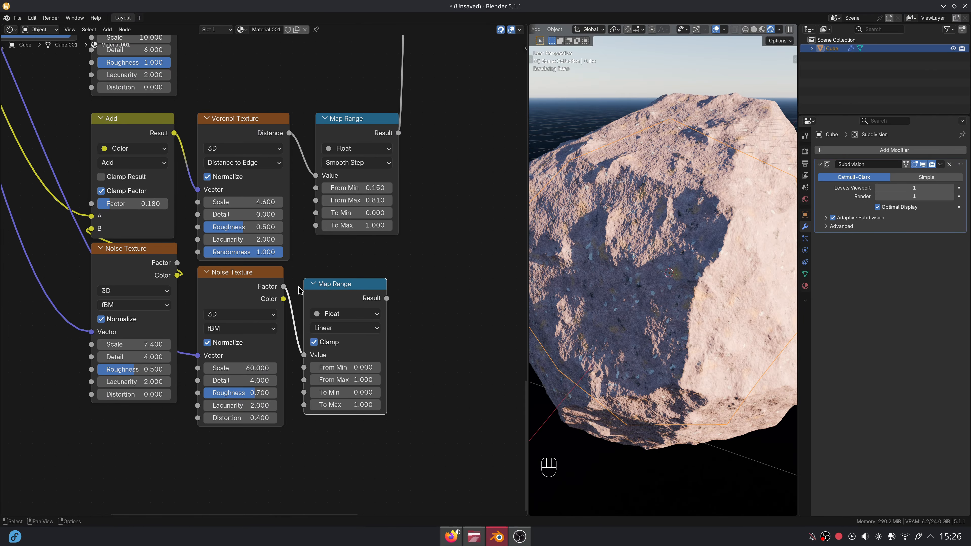
pyautogui.click(315, 282)
pyautogui.doubleClick(348, 352)
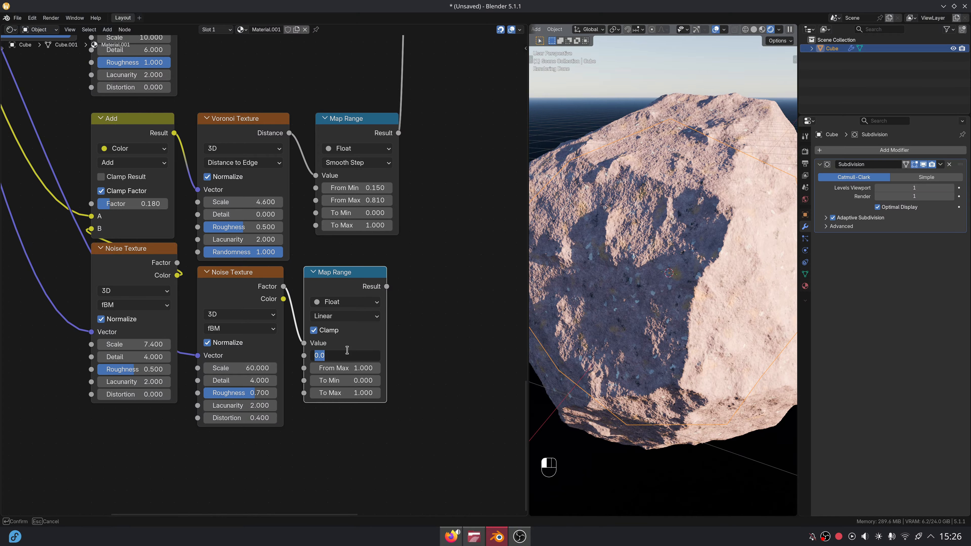
pyautogui.write('.55')
pyautogui.press('Return')
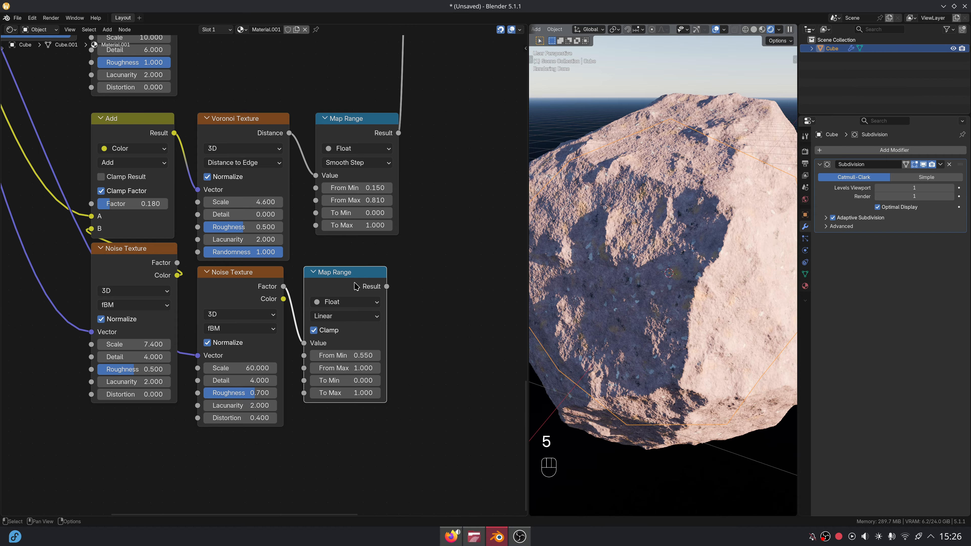
pyautogui.moveTo(268, 418); pyautogui.dragTo(295, 384, button='middle')
pyautogui.scroll(-5, 188, 308)
pyautogui.moveTo(187, 308); pyautogui.dragTo(301, 357, button='middle')
pyautogui.scroll(-1, 182, 183)
pyautogui.moveTo(182, 183); pyautogui.dragTo(193, 209, button='middle')
pyautogui.moveTo(111, 64); pyautogui.dragTo(311, 433)
# - Add another object-space Noise Texture at scale 8 and preview it on the rock
pyautogui.write('noi')
pyautogui.press('Return')
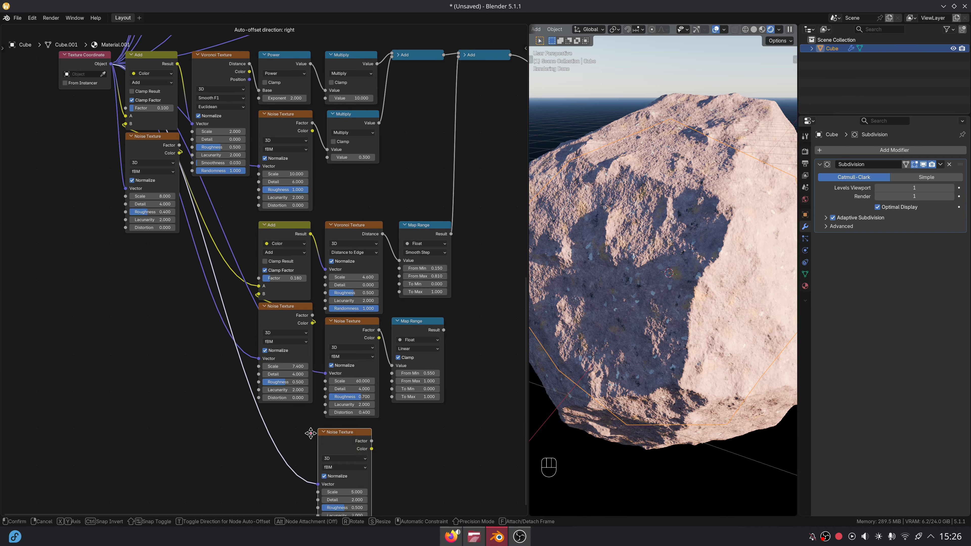
pyautogui.click(315, 429)
pyautogui.moveTo(346, 411); pyautogui.dragTo(241, 263, button='middle')
pyautogui.scroll(7, 242, 263)
pyautogui.keyDown('ctrl'); pyautogui.keyDown('shift'); pyautogui.click(274, 297); pyautogui.keyUp('shift'); pyautogui.keyUp('ctrl')
pyautogui.moveTo(274, 298); pyautogui.dragTo(240, 274, button='middle')
pyautogui.scroll(3, 240, 274)
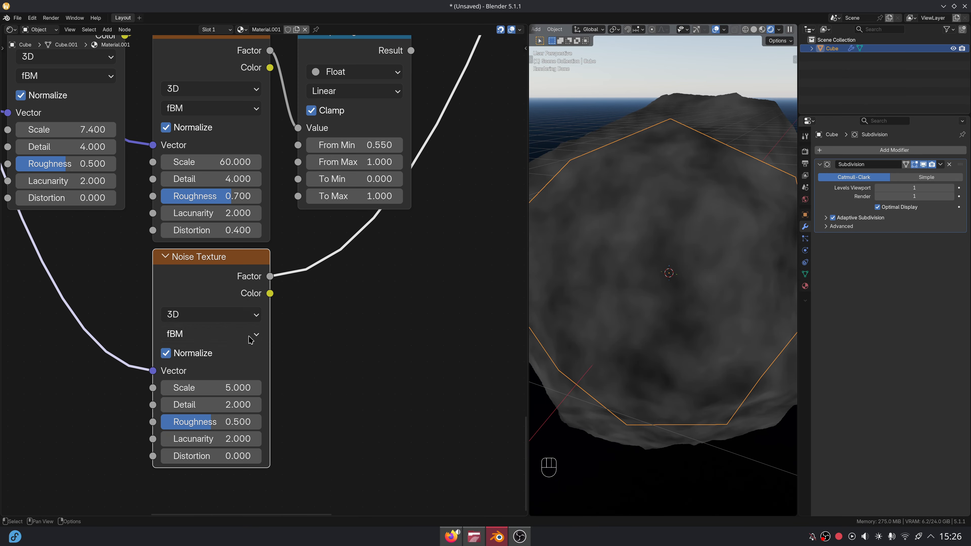
pyautogui.click(232, 381)
pyautogui.write('8')
pyautogui.press('Return')
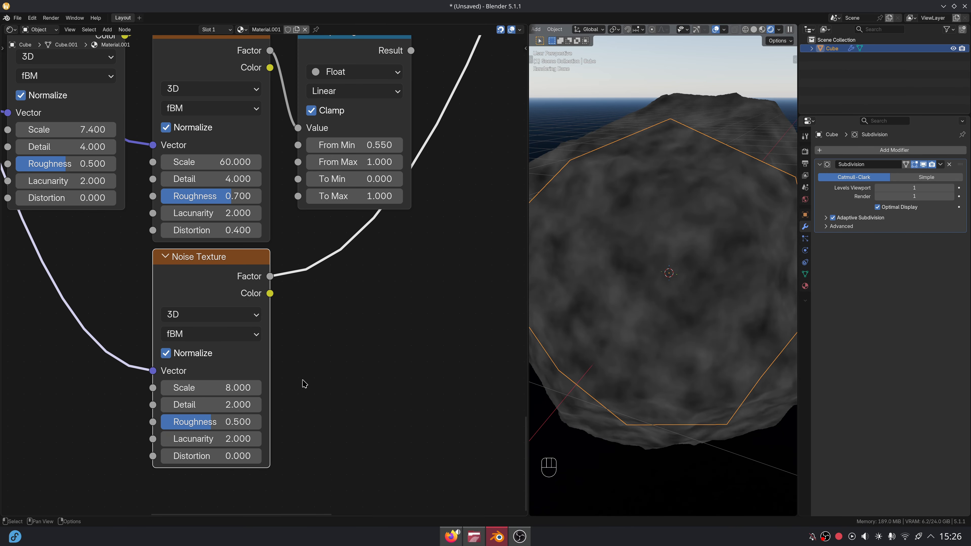
pyautogui.click(295, 261)
# - Remap the scale-8 noise with a Map Range from 0.45 to 0.7
pyautogui.moveTo(270, 276); pyautogui.dragTo(284, 269)
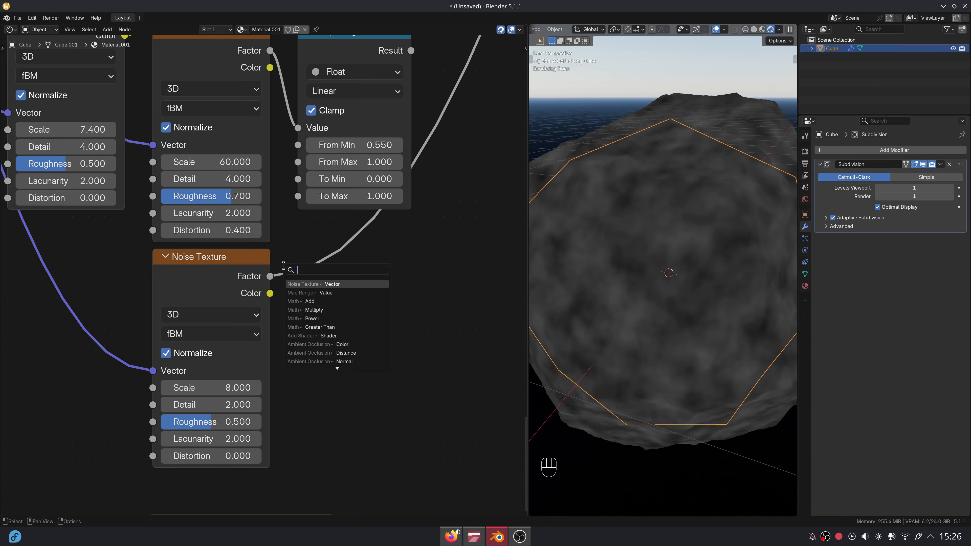
pyautogui.write('map')
pyautogui.press('Return')
pyautogui.click(301, 274)
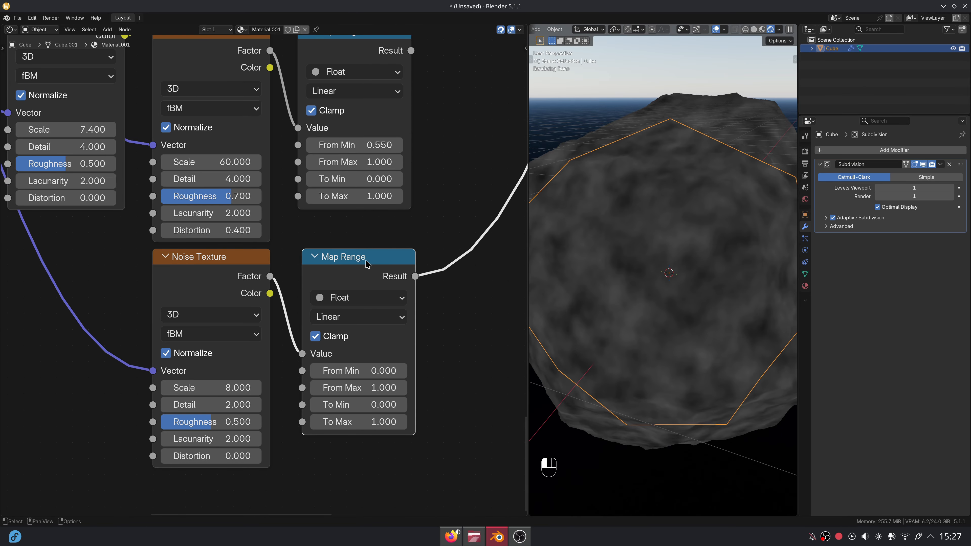
pyautogui.click(360, 367)
pyautogui.write('.4')
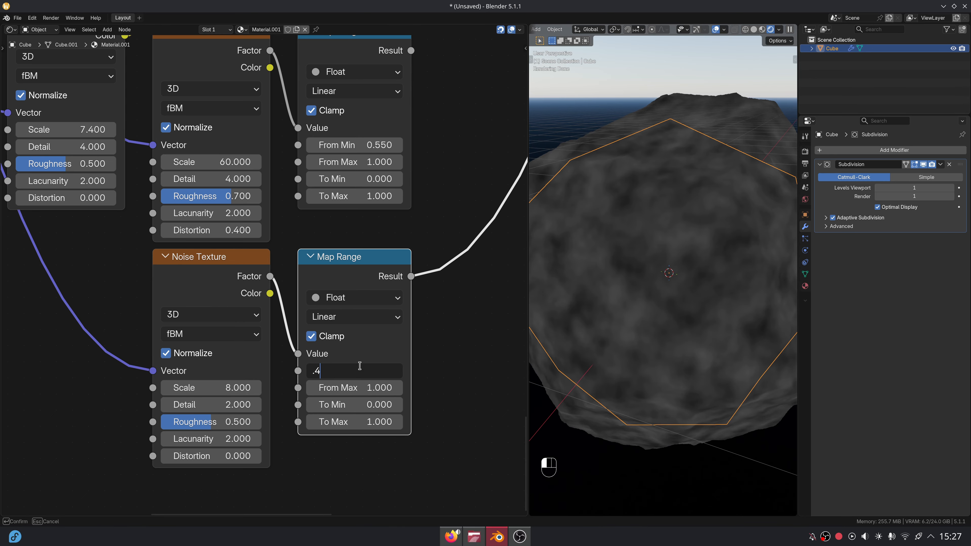
pyautogui.write('5')
pyautogui.press('Tab')
pyautogui.write('.7')
pyautogui.press('Return')
pyautogui.scroll(-3, 397, 230)
pyautogui.moveTo(397, 226); pyautogui.dragTo(275, 363, button='middle')
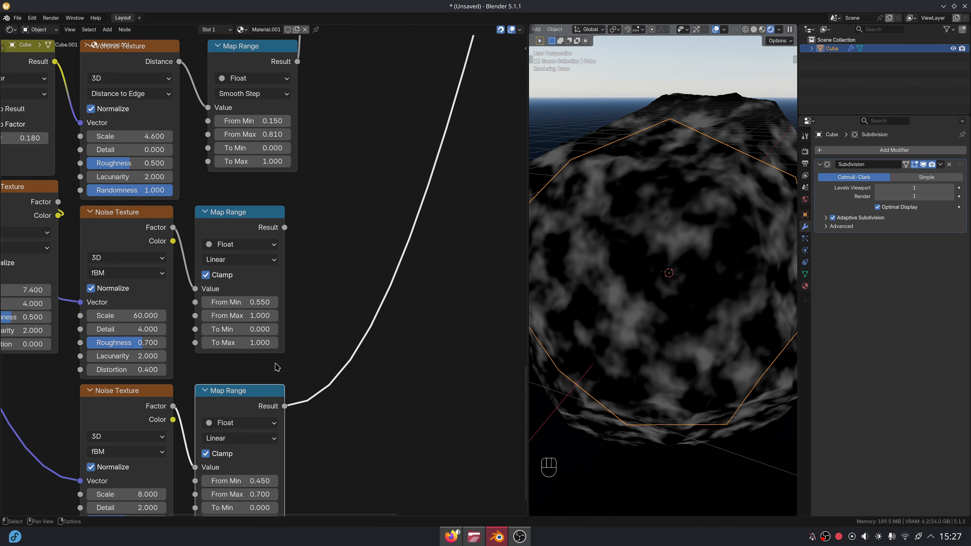